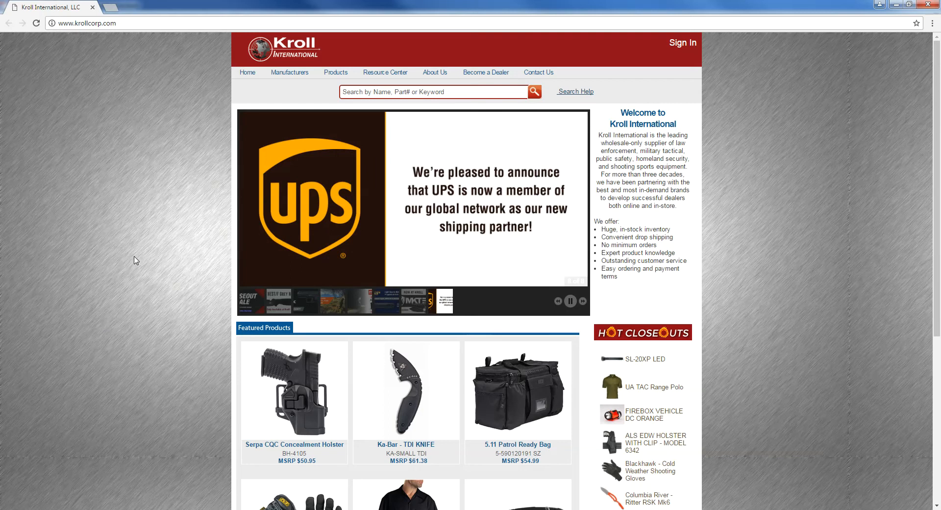
- Load ftp://ftp.krollcorp.com in Chrome's address bar
click(122, 24)
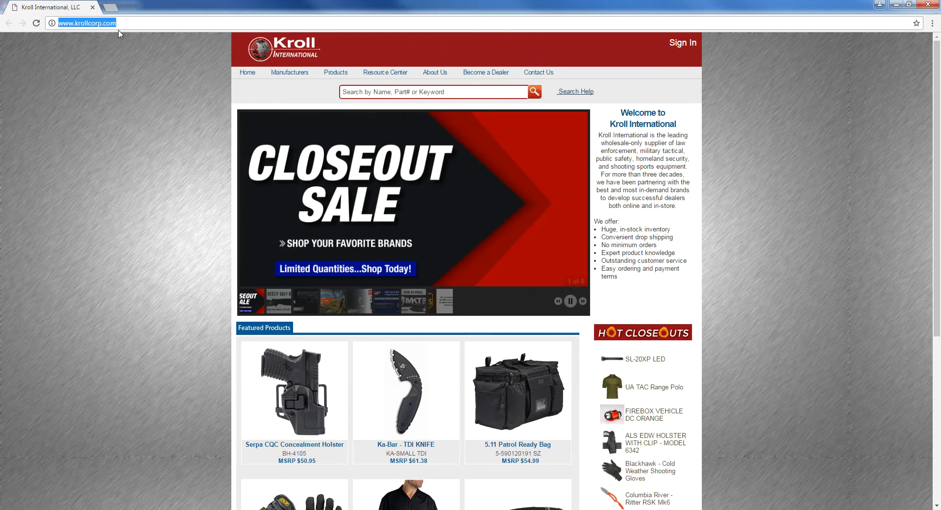
key(BackSpace)
text(ftp://)
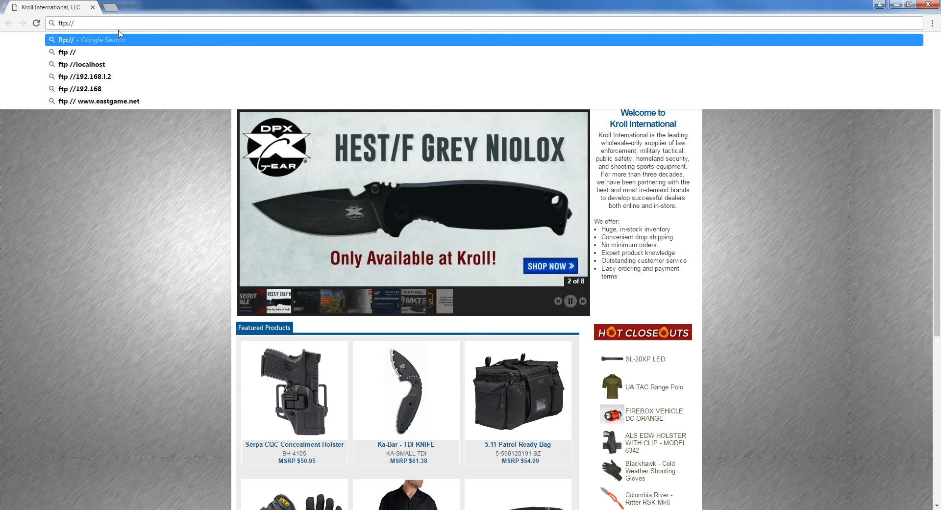
text(ftp)
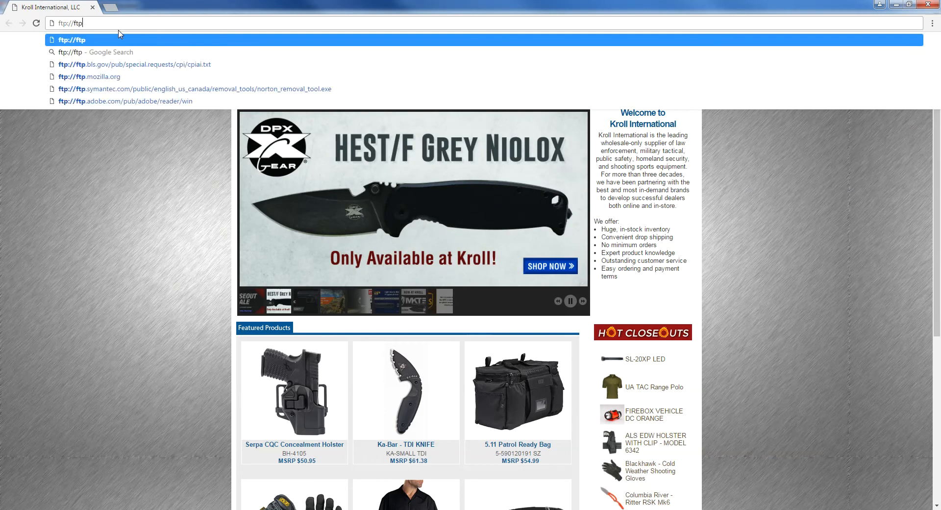
text(.krollcorp.com)
key(Return)
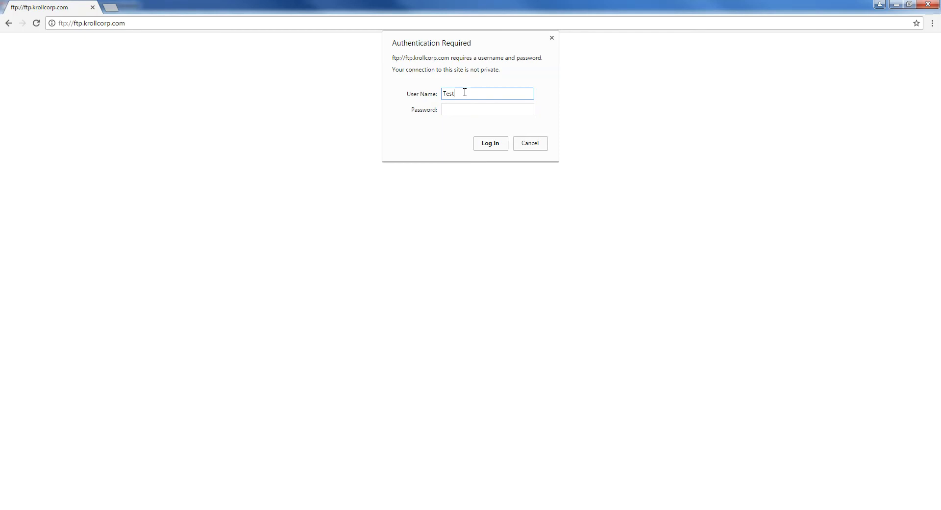
- Log in to the FTP site with the account user name and password
text(ount)
key(Tab)
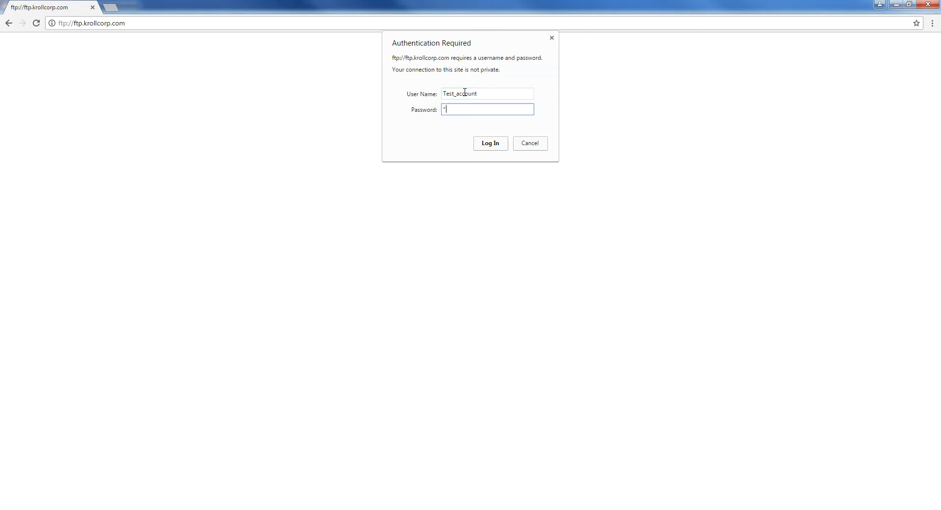
key(Return)
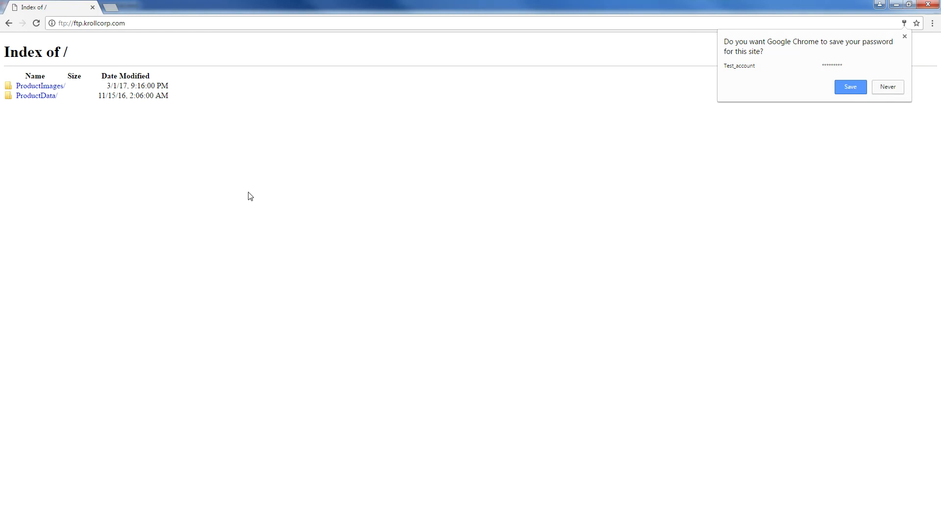
- Open the ProductData folder and view Kroll_Stockable_Product_Catalog.txt as plain text
click(47, 98)
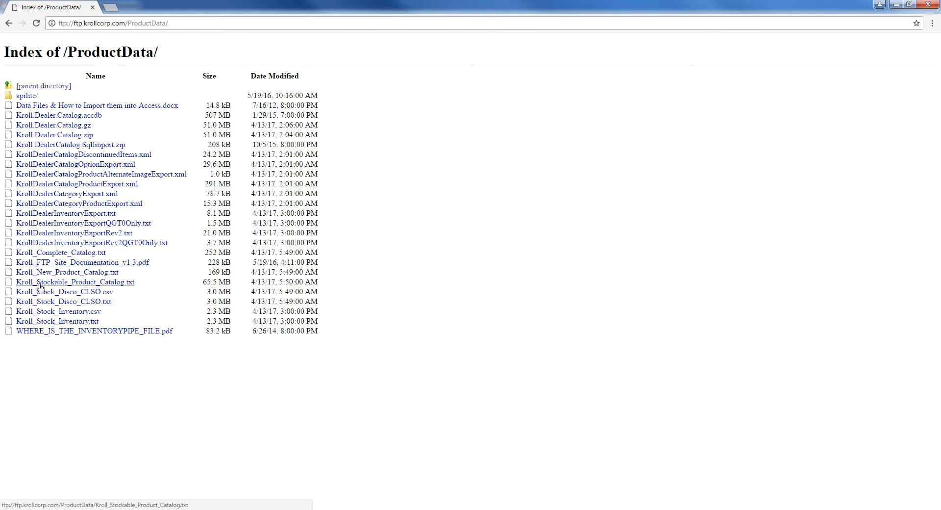
click(124, 284)
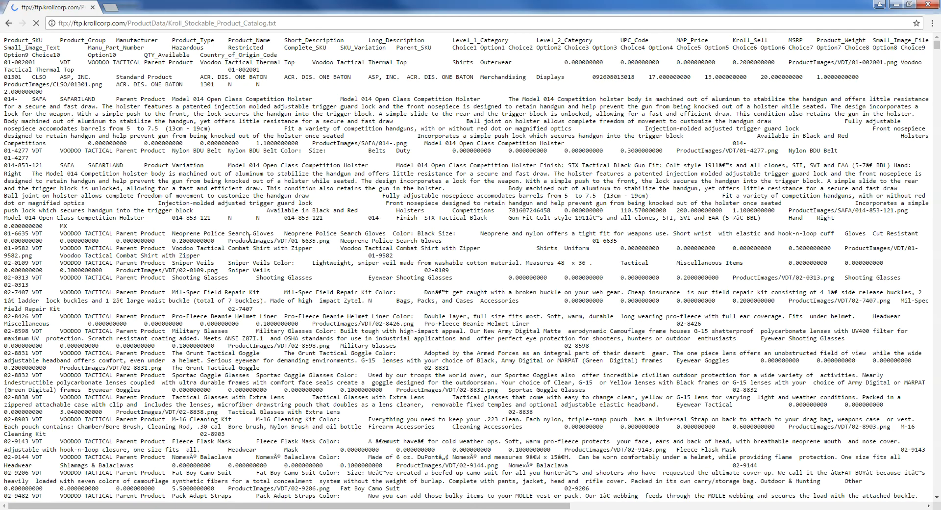
scroll(228, 250, down, 7)
scroll(343, 198, up, 7)
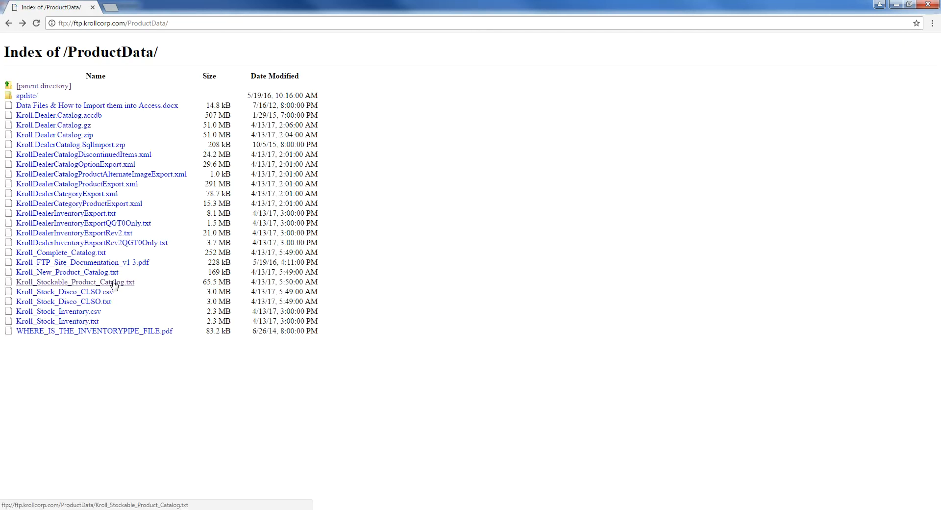
- Download Kroll_Stockable_Product_Catalog.txt from the FTP listing into C:\ftp
right_click(118, 284)
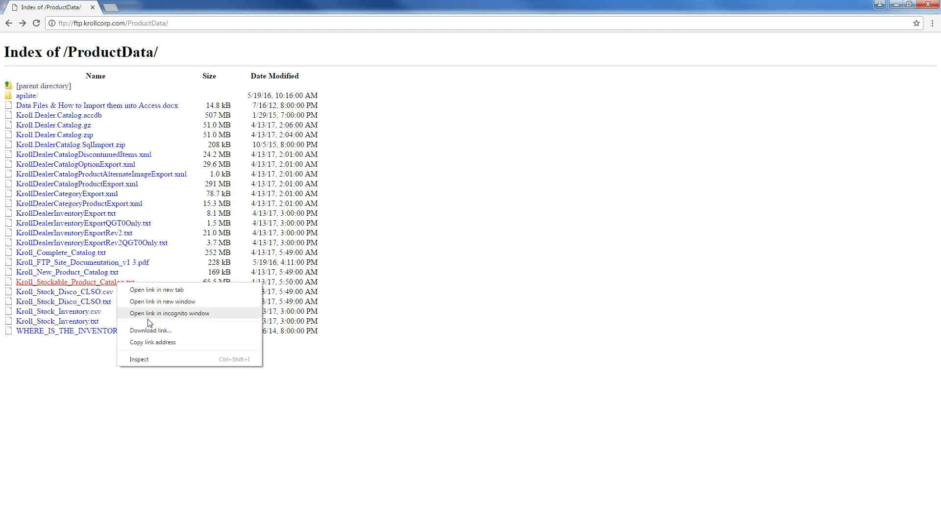
click(150, 330)
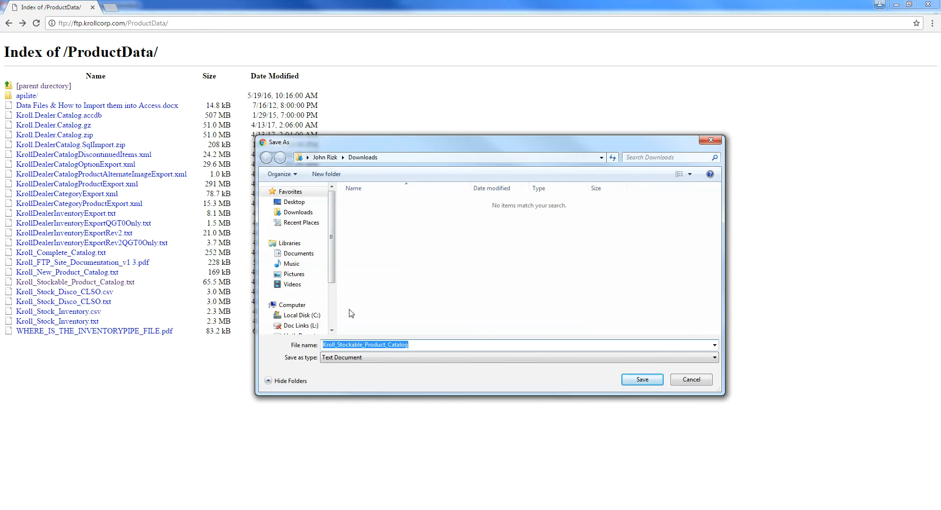
click(308, 316)
double_click(368, 276)
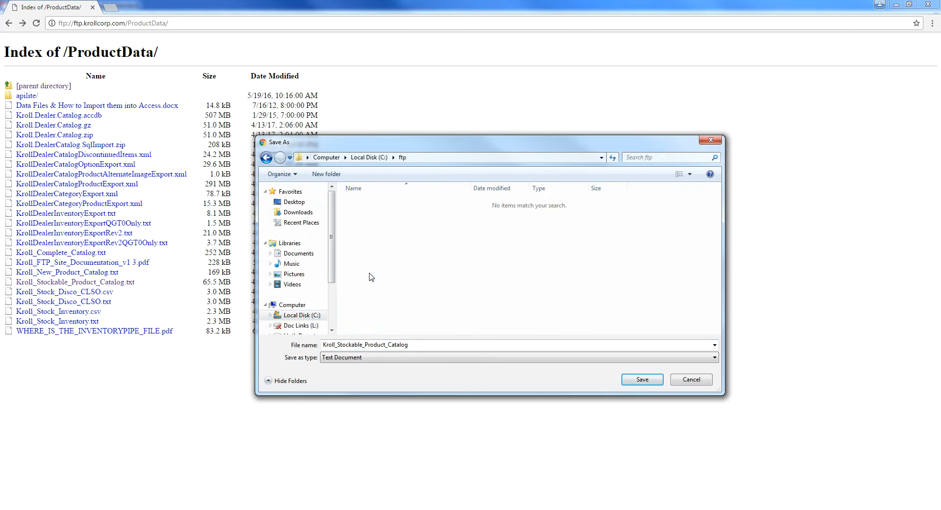
click(655, 380)
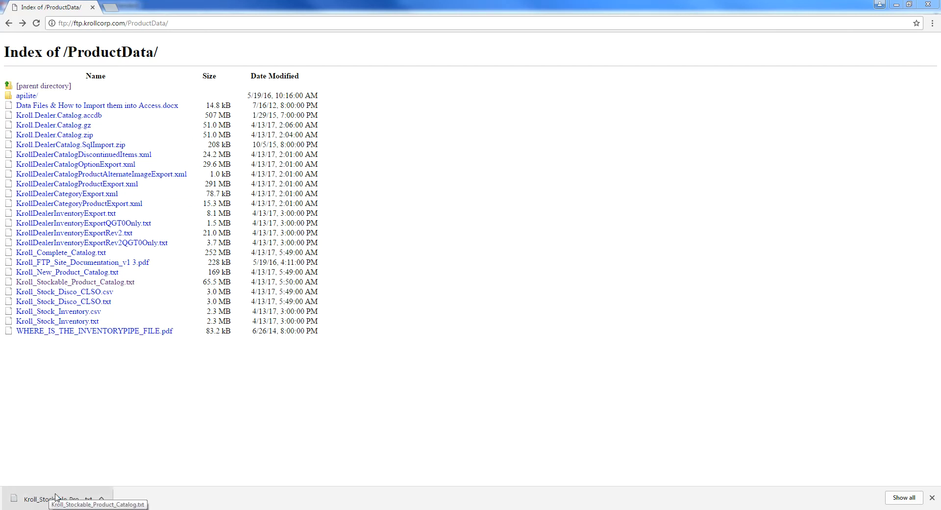
- Switch to the Excel Book1 workbook and start opening an existing file
mouse_move(134, 509)
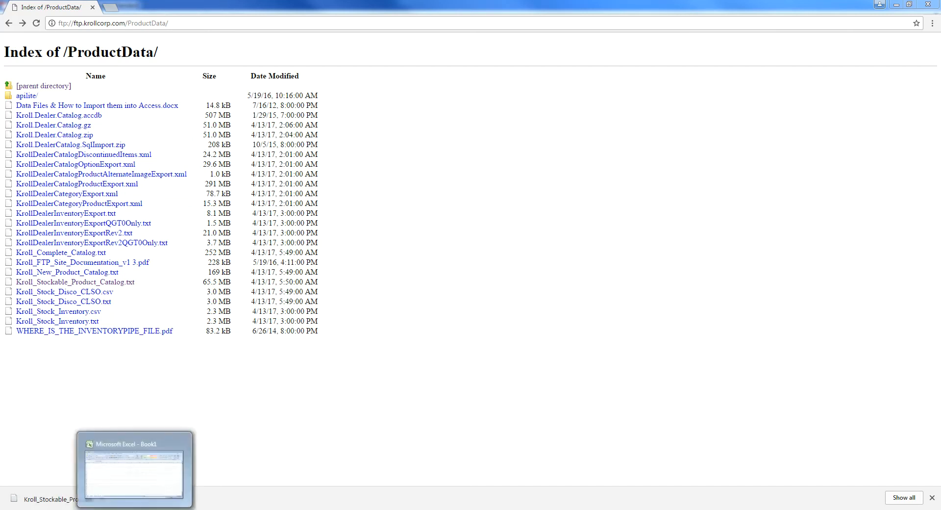
click(130, 471)
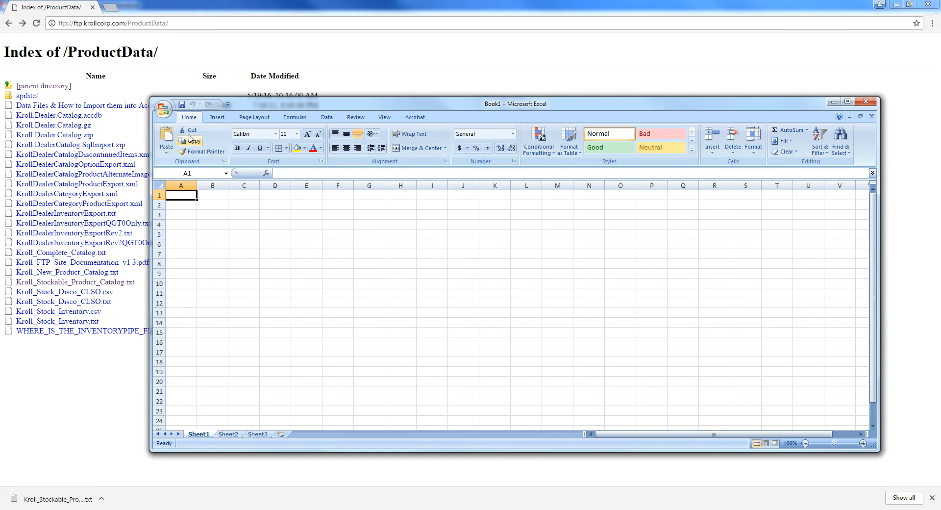
click(163, 111)
click(180, 153)
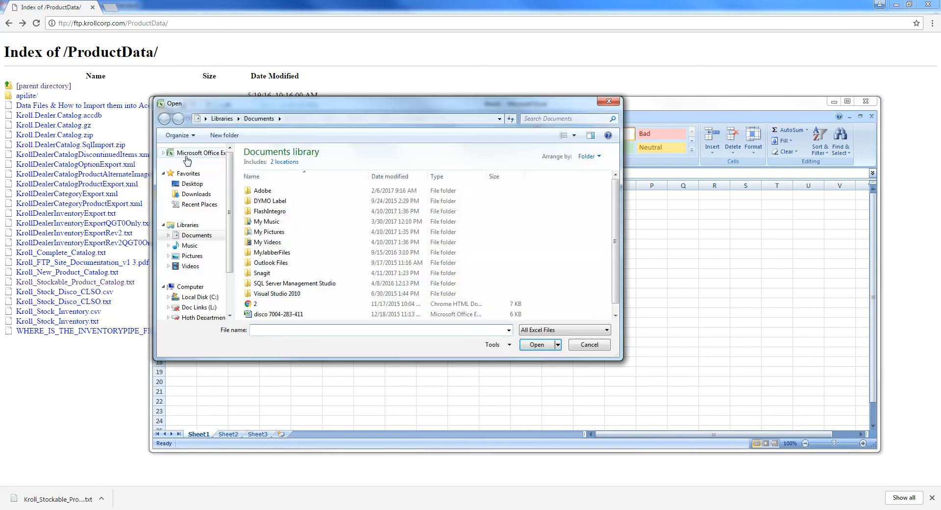
- Browse to C:\ftp, show All Files, and select Kroll_Stockable_Product_Catalog
click(195, 296)
double_click(270, 236)
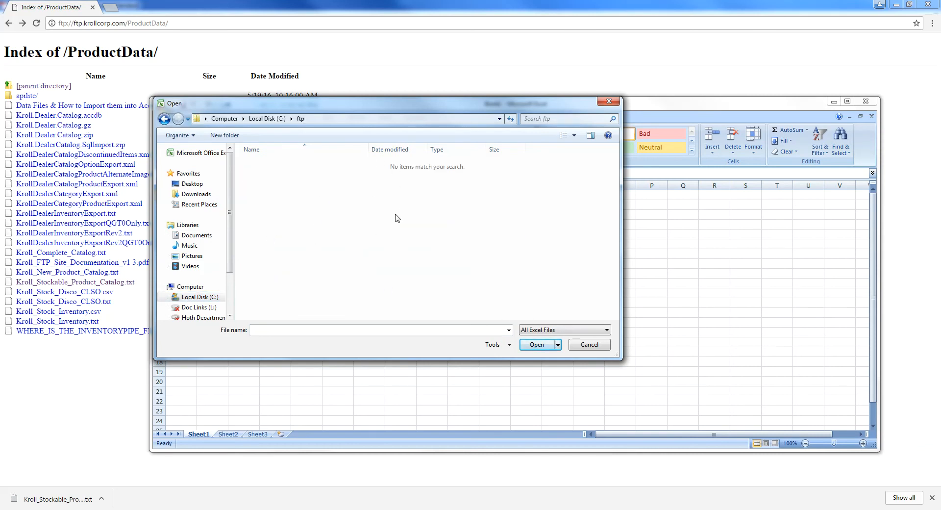
click(538, 334)
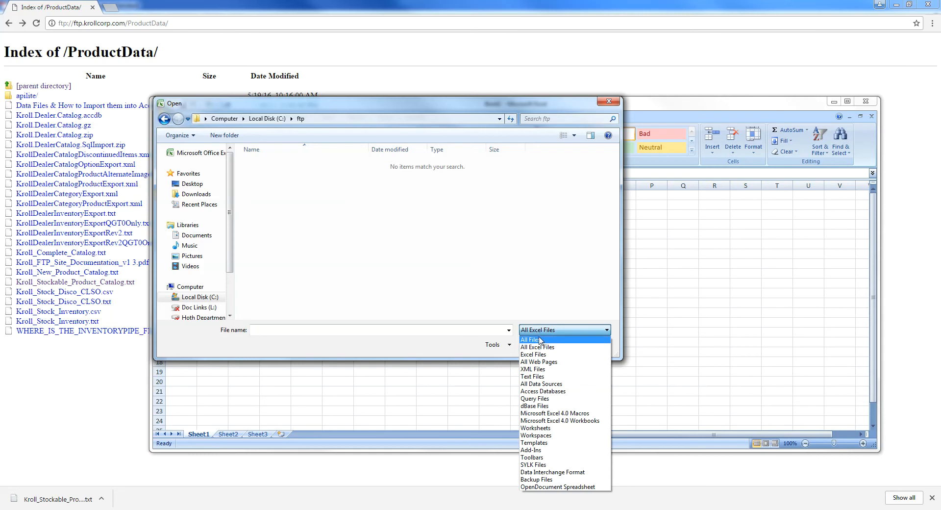
click(539, 339)
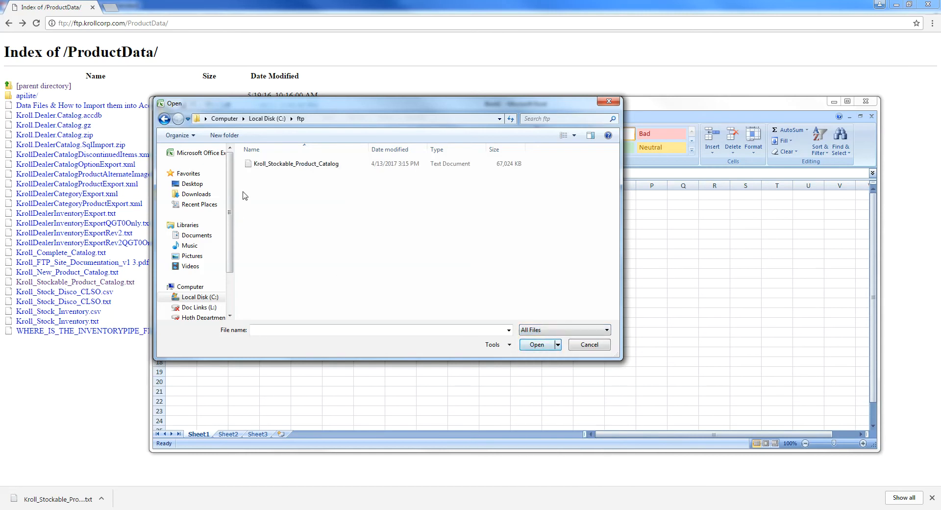
click(291, 168)
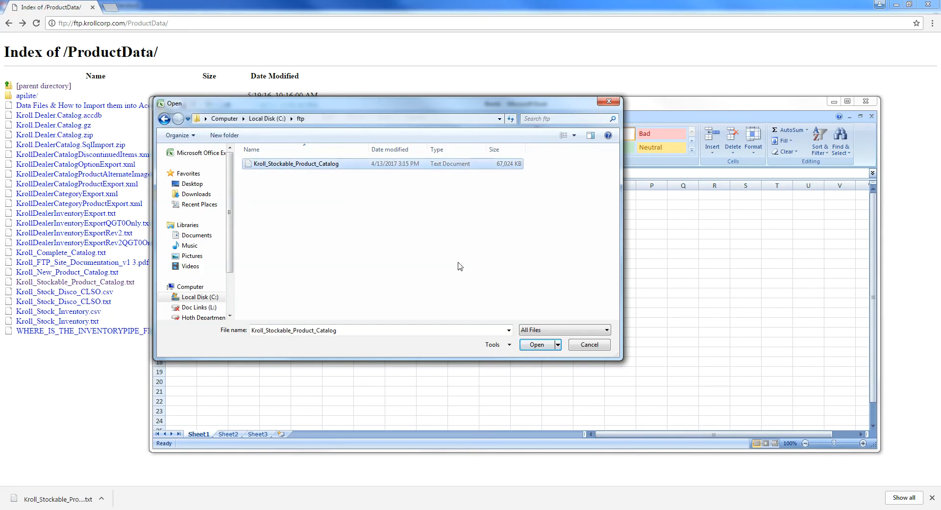
- Open the catalog in the Text Import Wizard as tab-delimited data
click(540, 344)
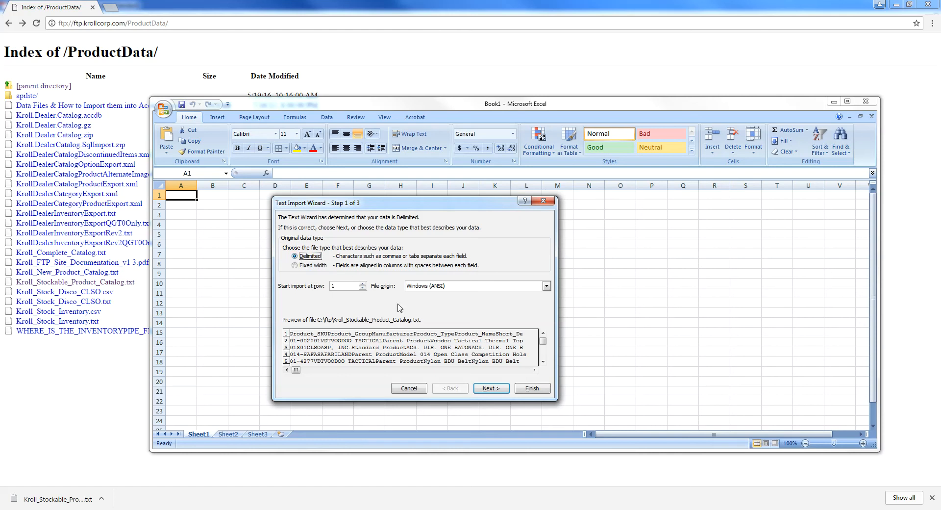
click(483, 388)
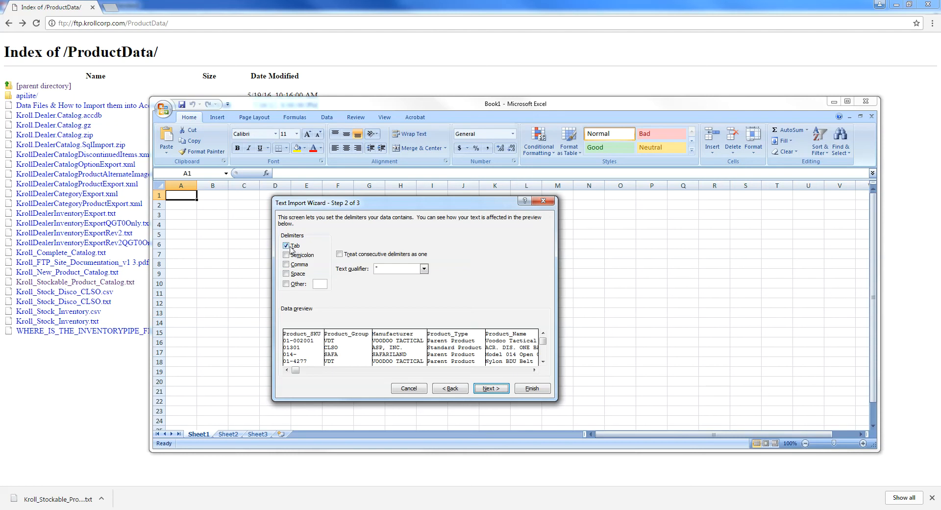
click(488, 390)
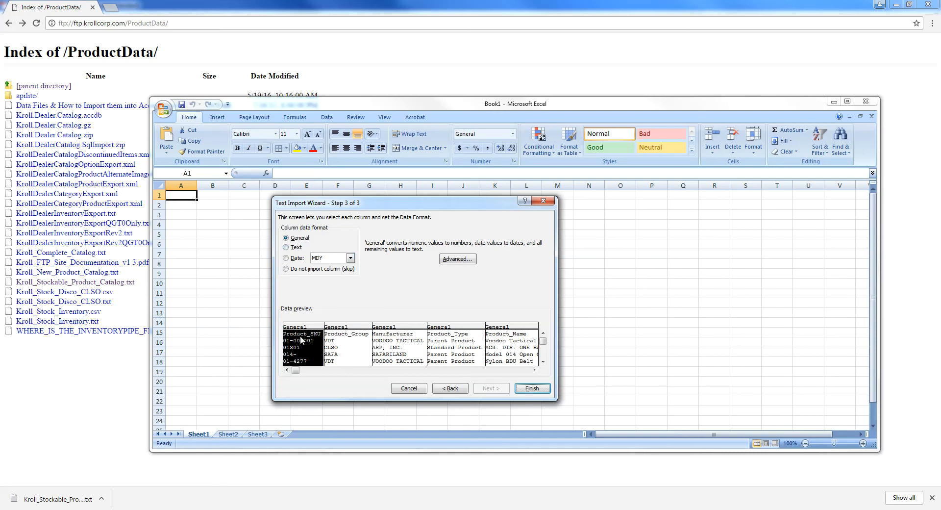
- Import Product_SKU, Product_Group and UPC_Code columns as Text and finish the import
click(288, 248)
click(351, 340)
click(291, 248)
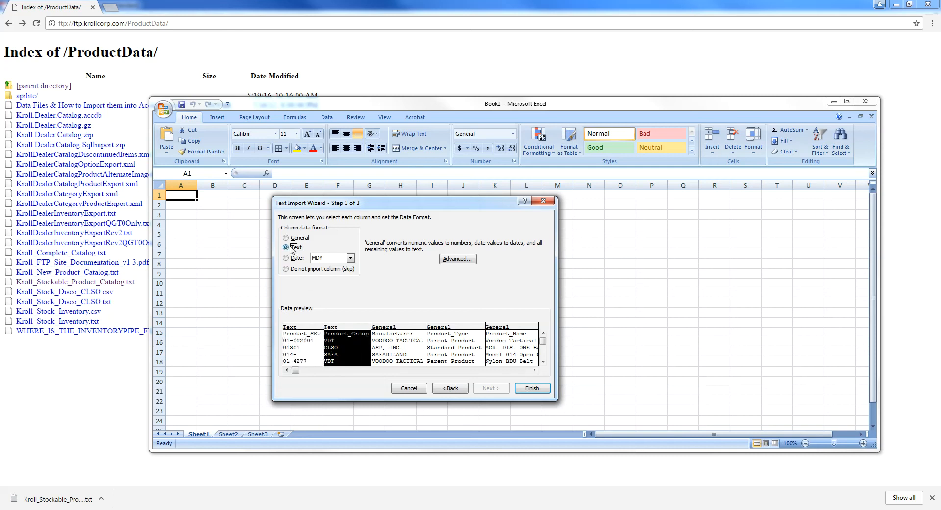
drag(295, 370, 477, 371)
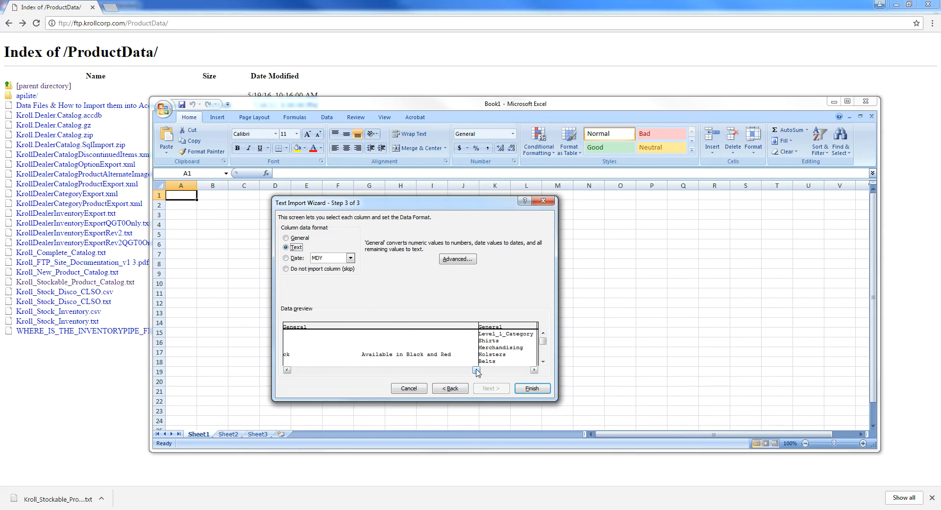
click(534, 370)
click(534, 370)
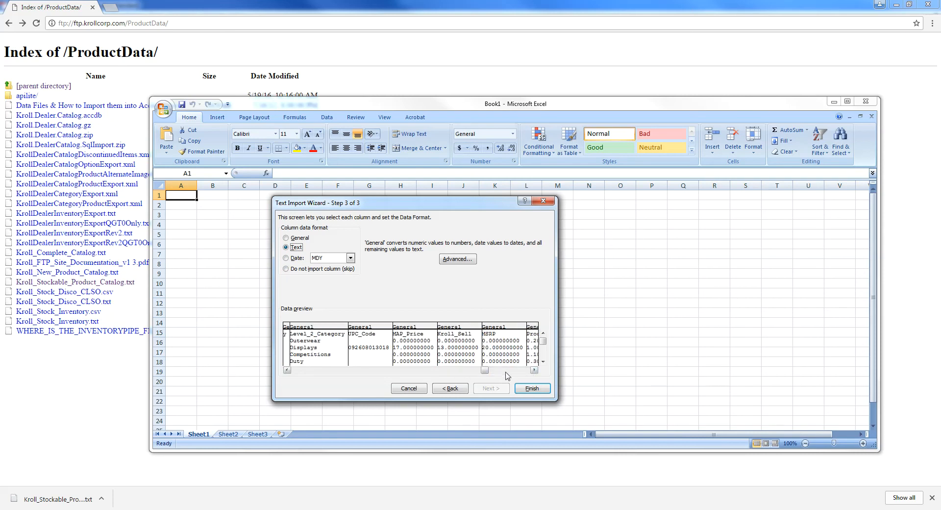
click(361, 346)
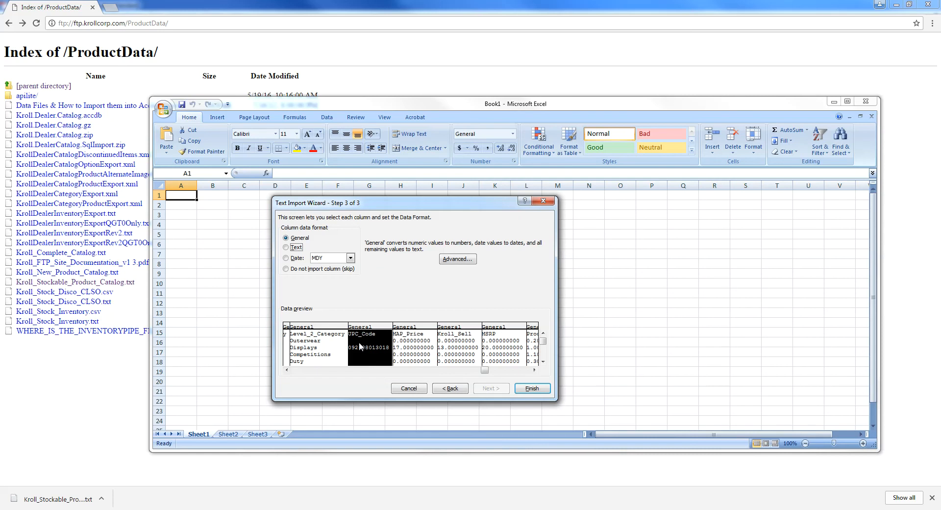
click(292, 249)
click(532, 390)
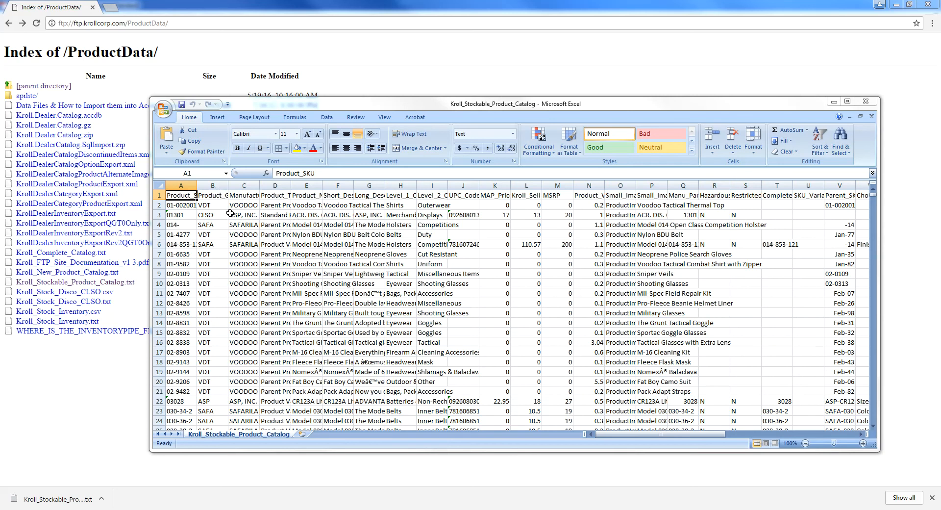
- Widen Manufacturer column C to show full names, then select header row 1
click(187, 185)
click(214, 182)
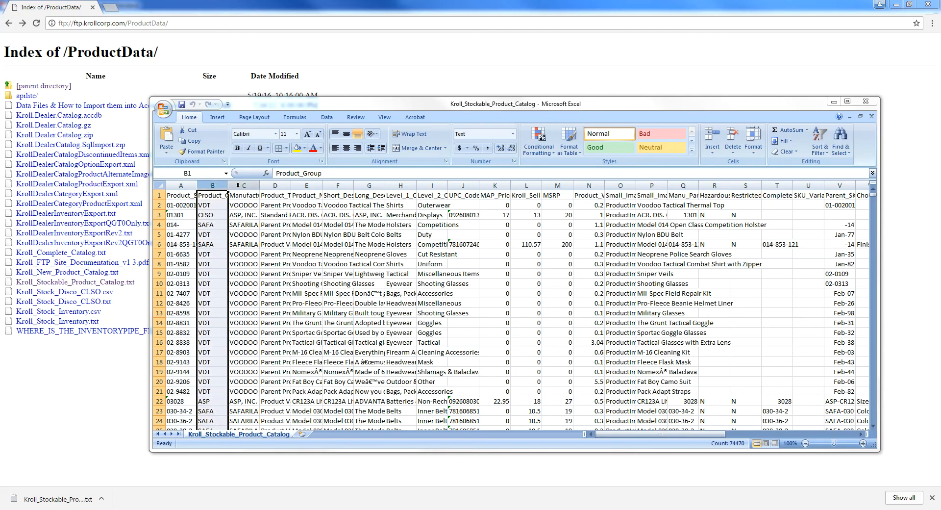
click(244, 182)
click(277, 182)
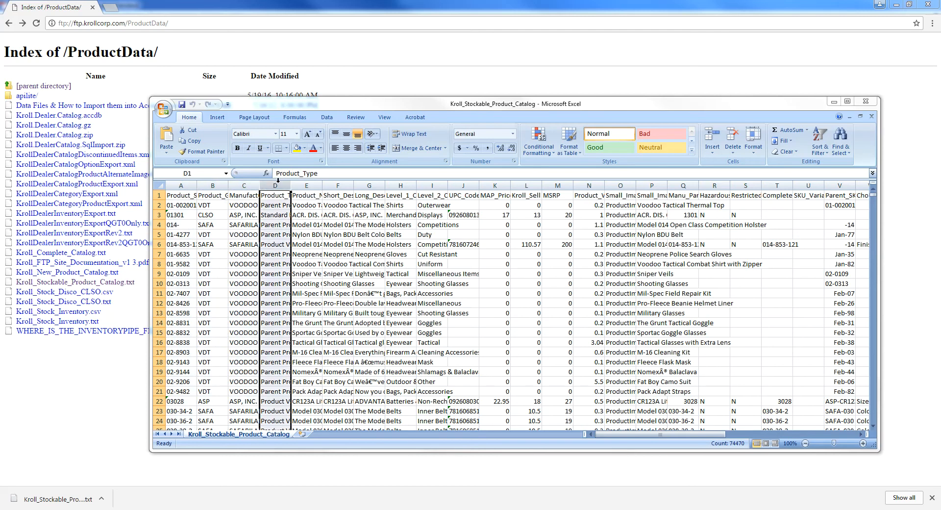
click(305, 184)
click(285, 213)
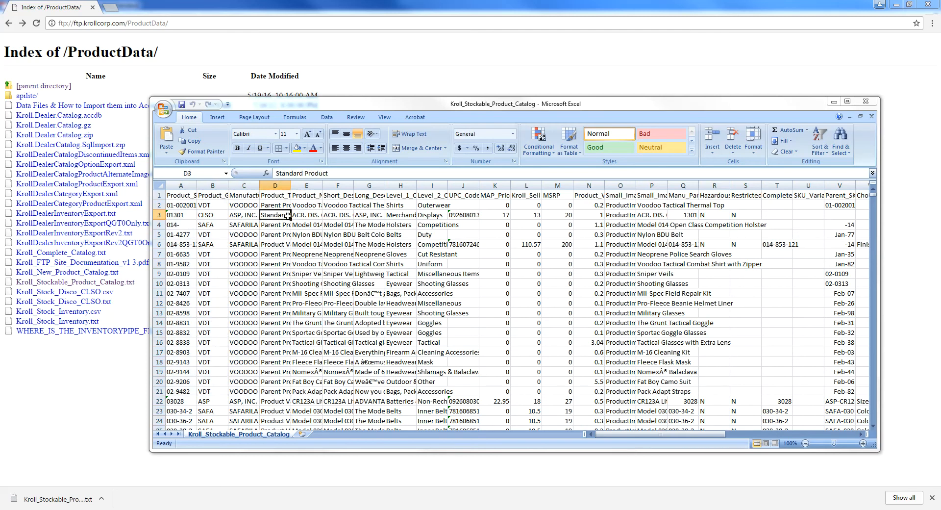
drag(259, 188, 290, 207)
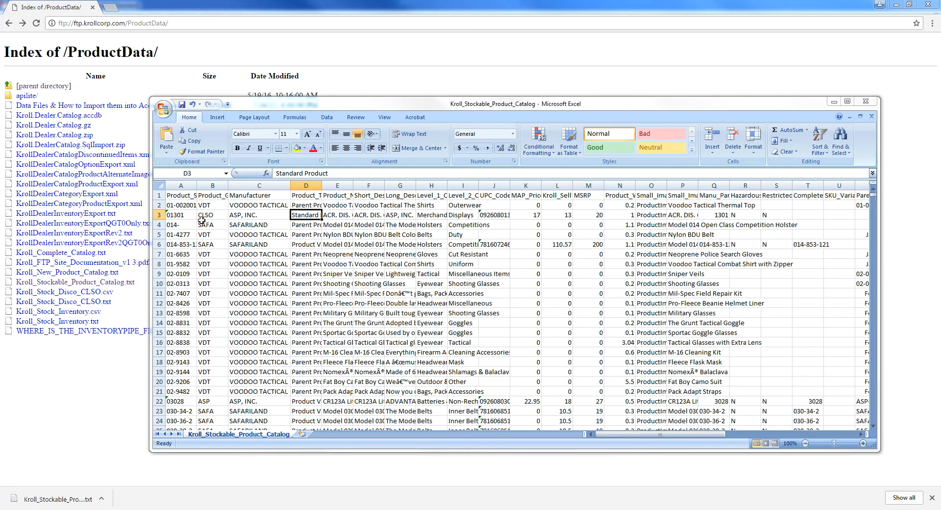
click(159, 196)
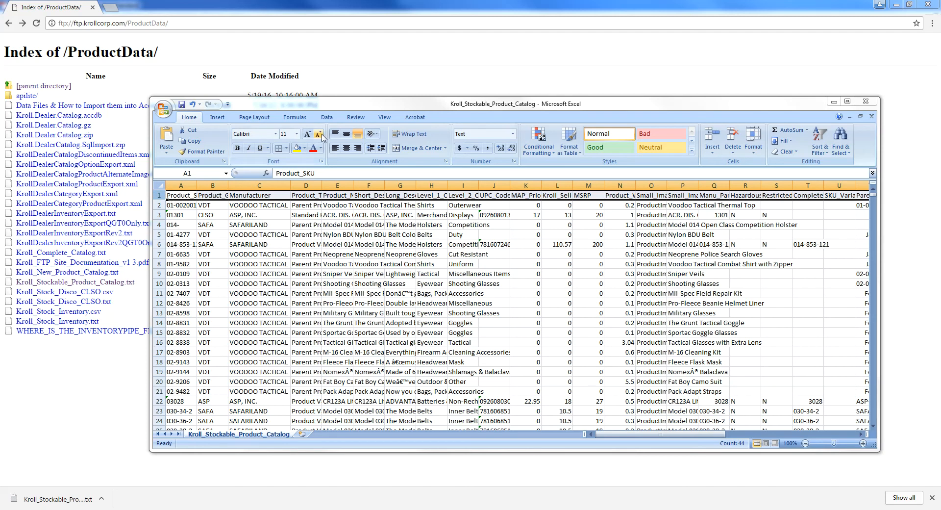
click(327, 118)
- Add filters to the header row and open the Manufacturer dropdown in C1
click(410, 137)
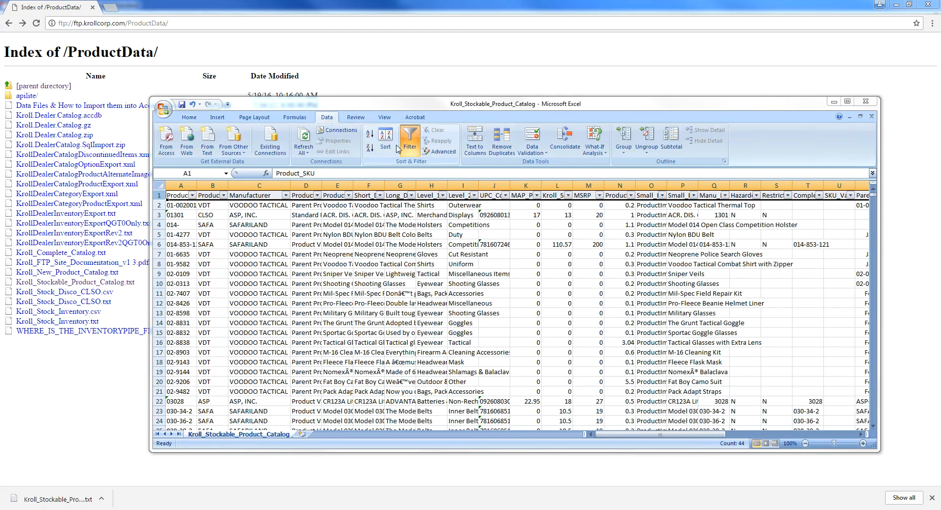
click(283, 208)
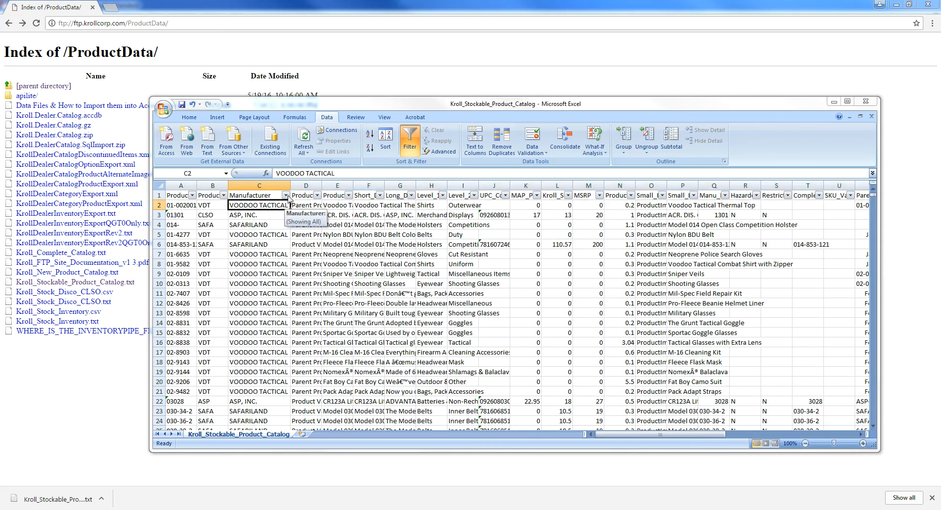
click(259, 196)
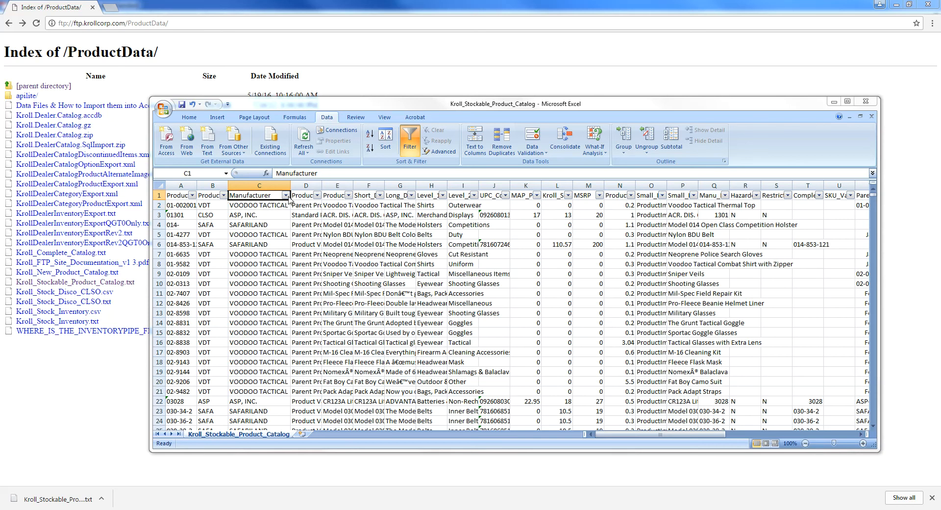
click(285, 195)
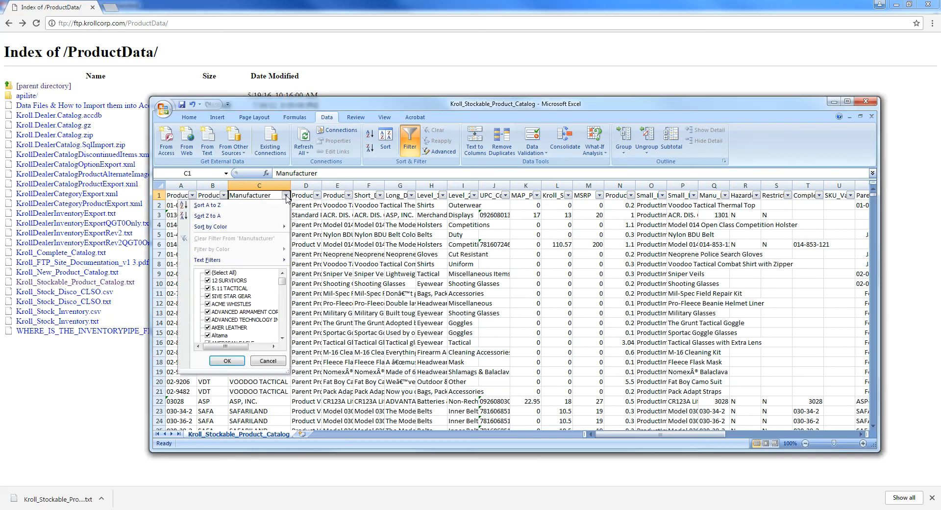
- Sort the catalog A to Z by Manufacturer and scroll past the 5.11 TACTICAL rows
click(270, 206)
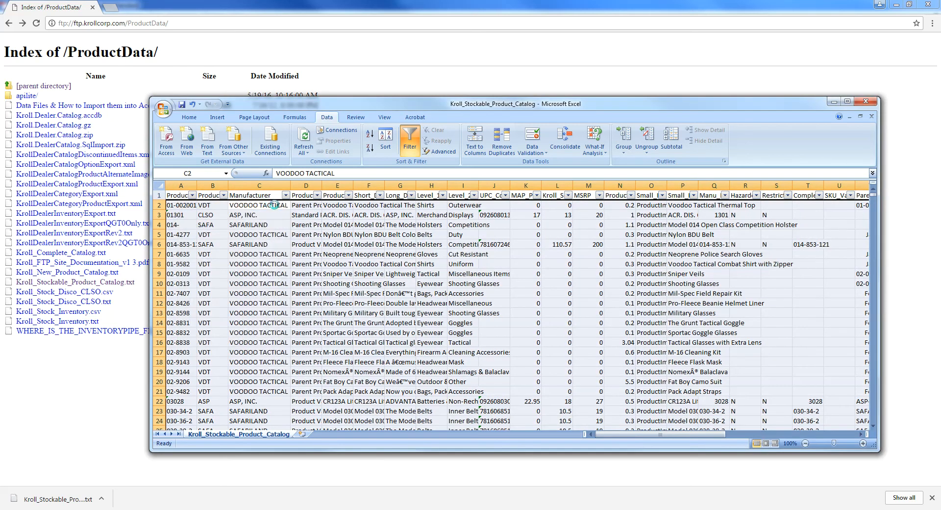
drag(255, 213, 271, 410)
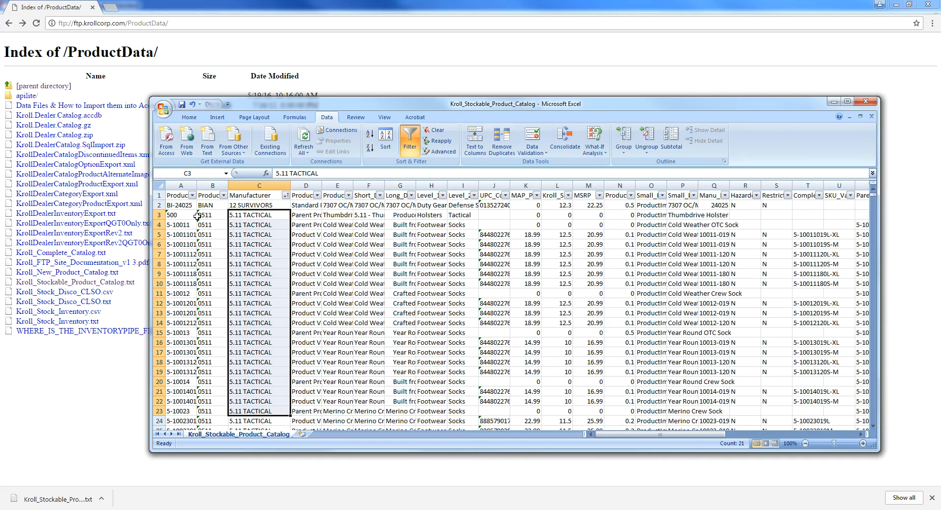
click(230, 235)
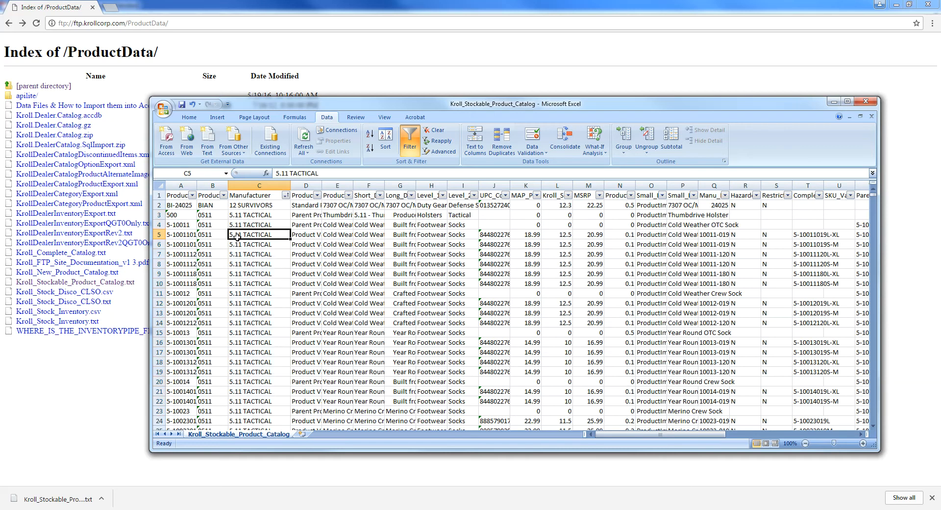
scroll(242, 238, down, 1)
scroll(243, 239, down, 3)
mouse_move(874, 196)
mouse_down()
mouse_move(892, 322)
mouse_move(869, 186)
mouse_up()
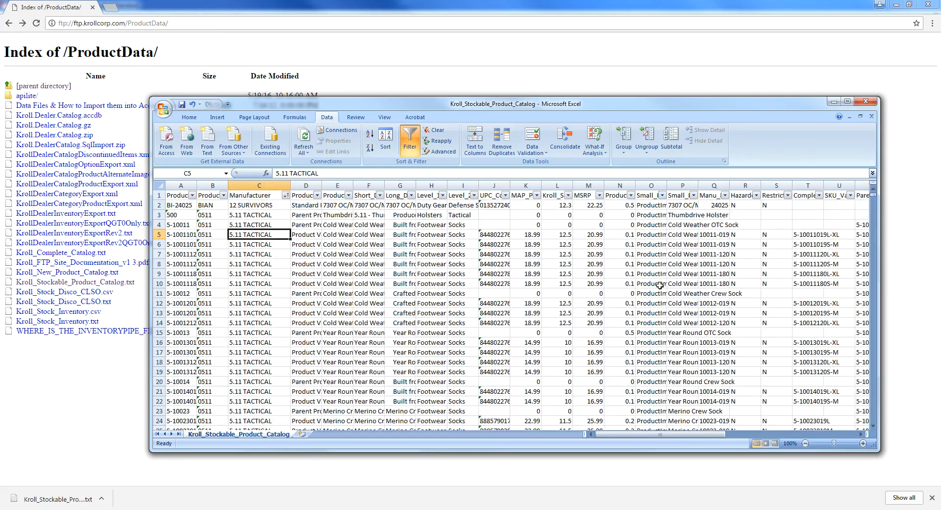
- Filter Manufacturer to only Altama and ADVANCED ARMAMENT CORP, leaving 185 of 74469 records
click(285, 195)
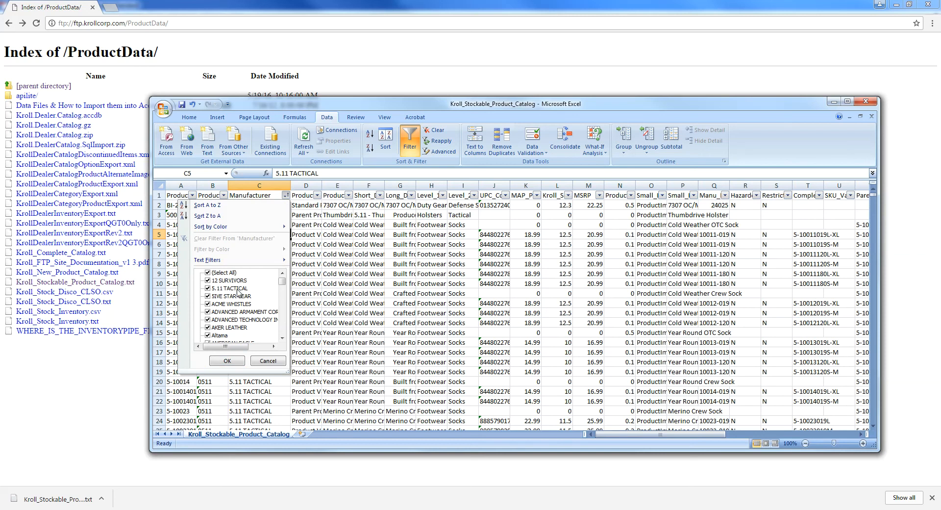
mouse_move(282, 281)
mouse_down()
mouse_move(284, 339)
mouse_move(283, 280)
mouse_up()
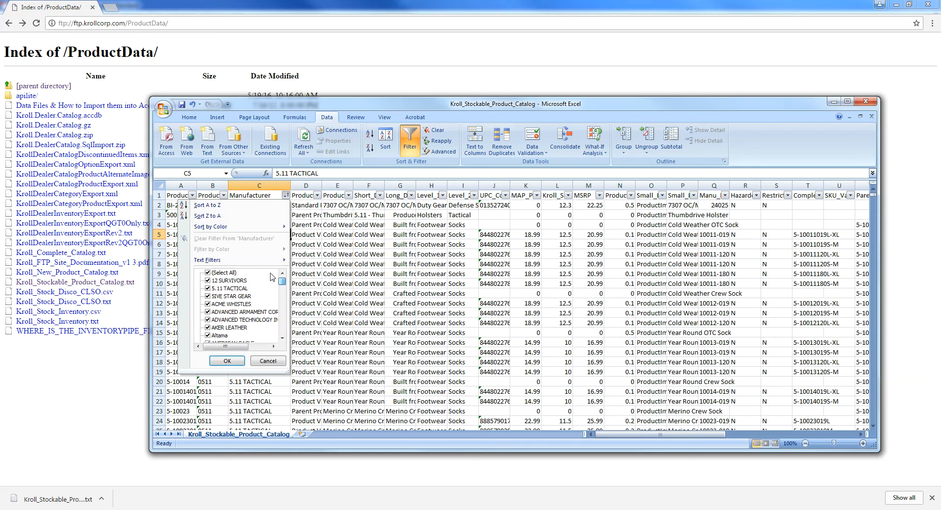
click(208, 273)
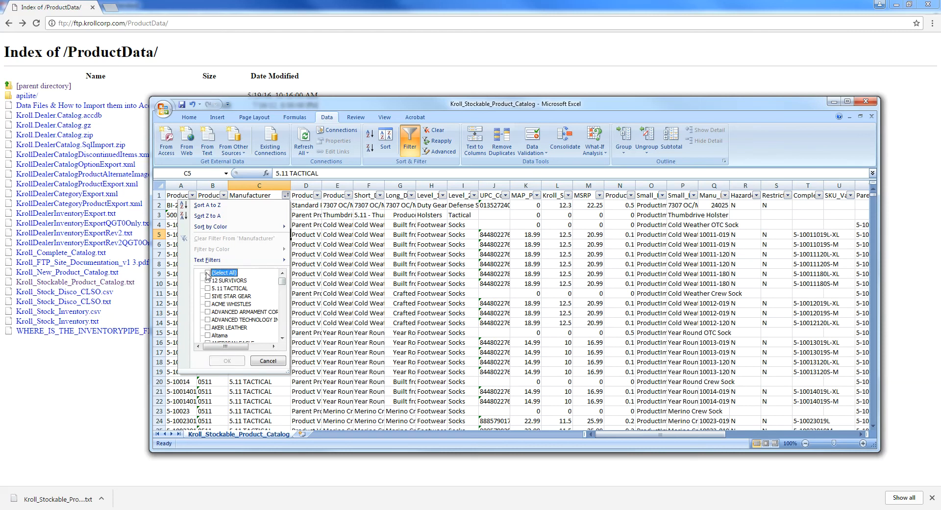
scroll(225, 295, down, 3)
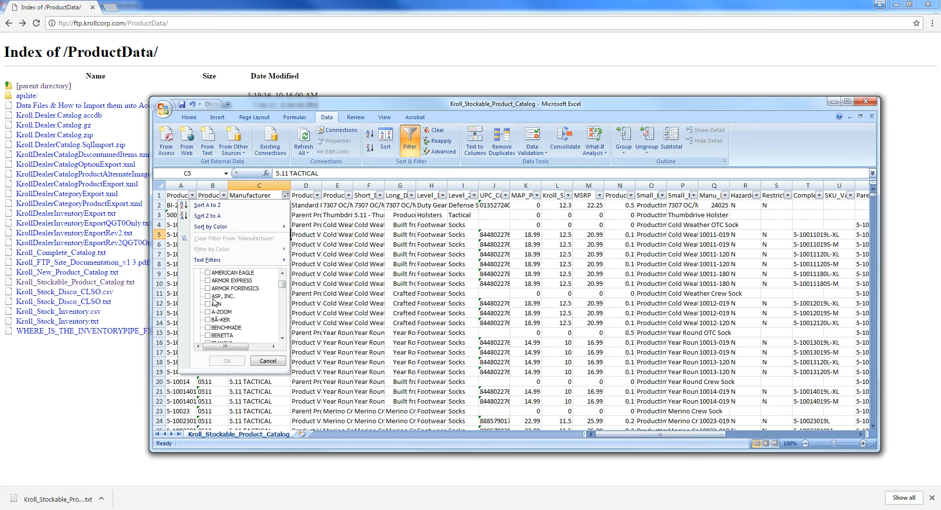
drag(283, 286, 283, 278)
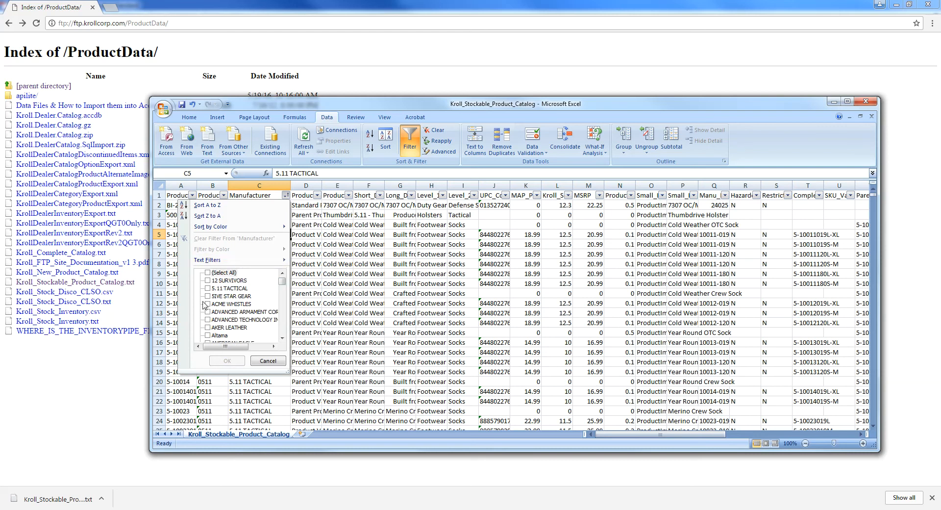
click(208, 336)
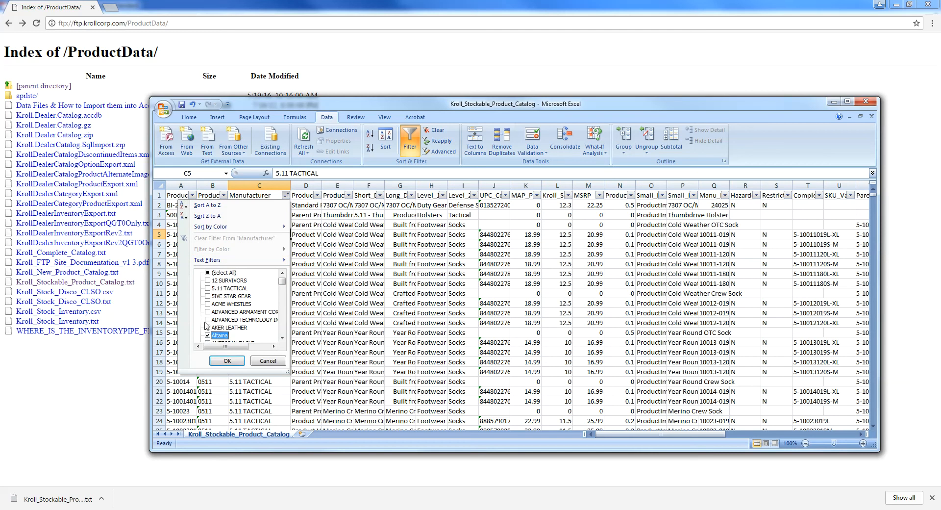
click(208, 313)
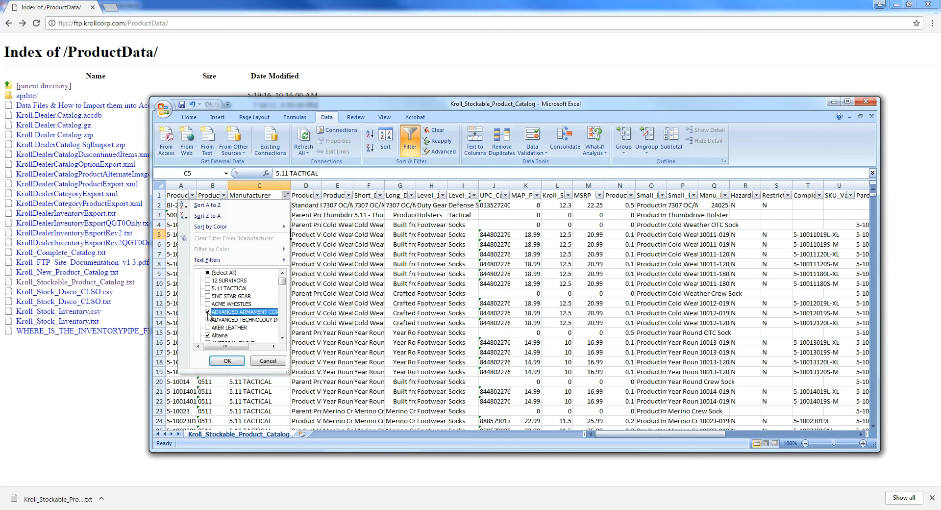
click(223, 363)
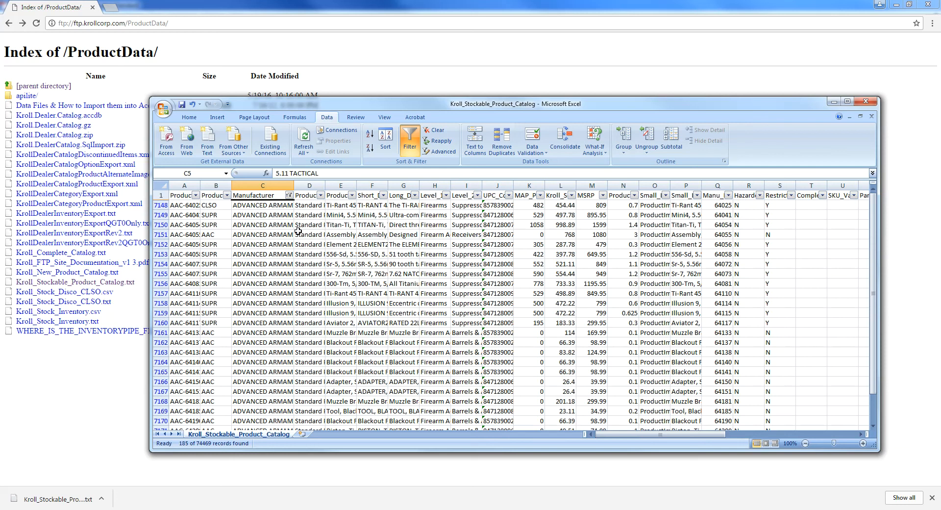
- Widen Product_SKU column A and Manufacturer column C, then scroll the filtered rows
click(262, 205)
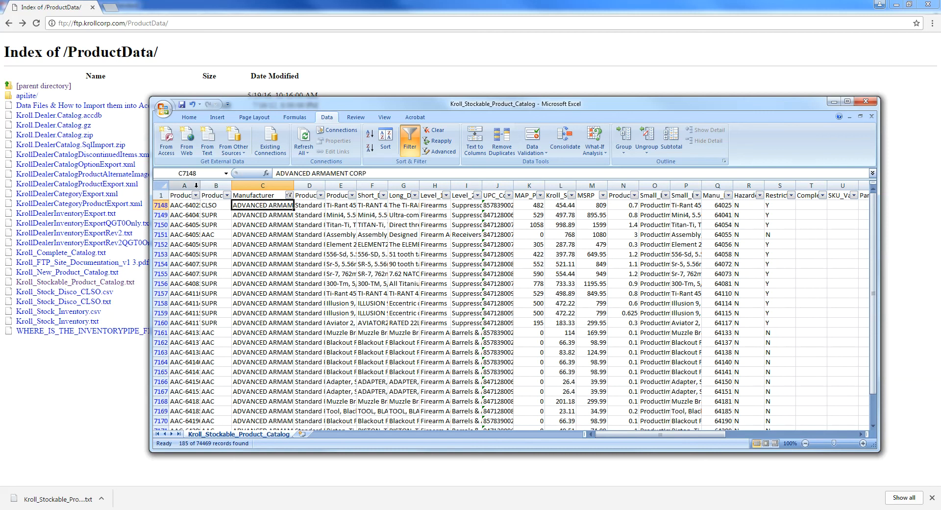
drag(200, 186, 226, 185)
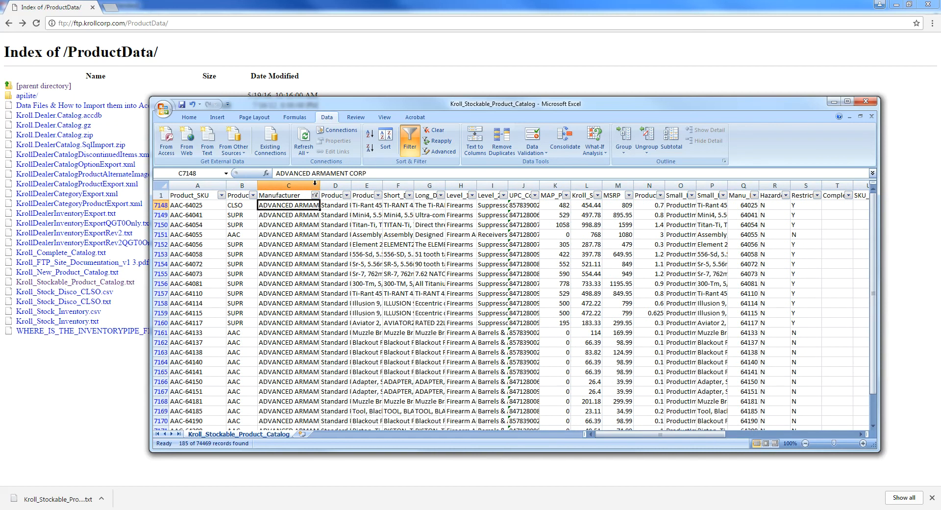
drag(320, 185, 339, 185)
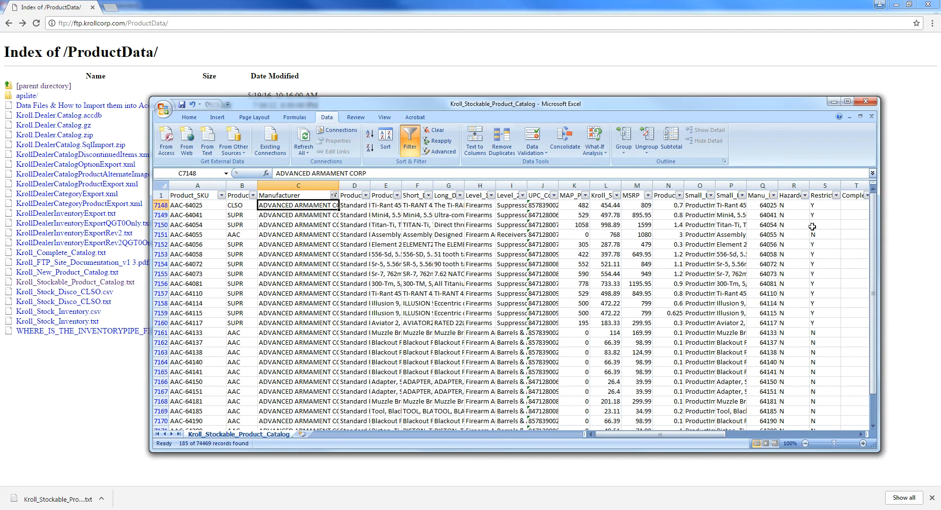
drag(874, 239, 824, 235)
- Go back to the Kroll FTP root, open ProductImages, and browse its manufacturer subfolders (0511, AAC, ALTA)
click(119, 371)
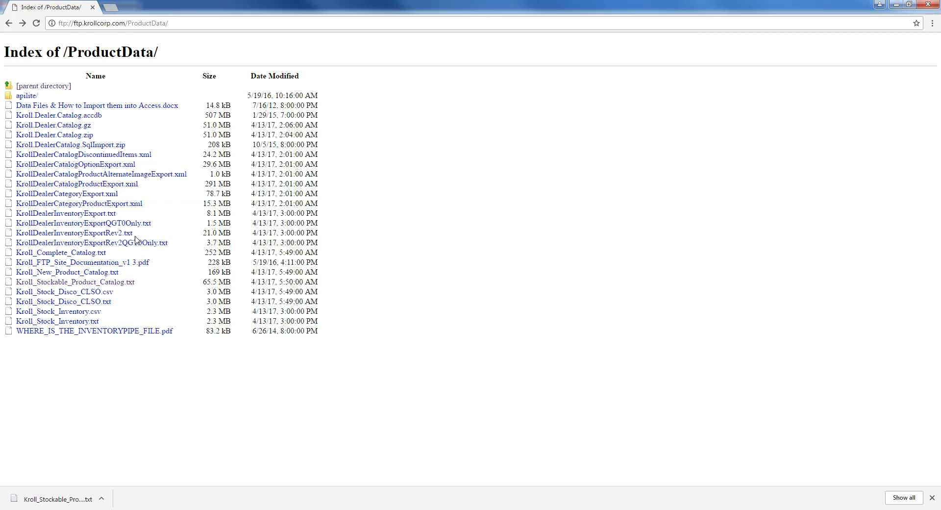
click(8, 23)
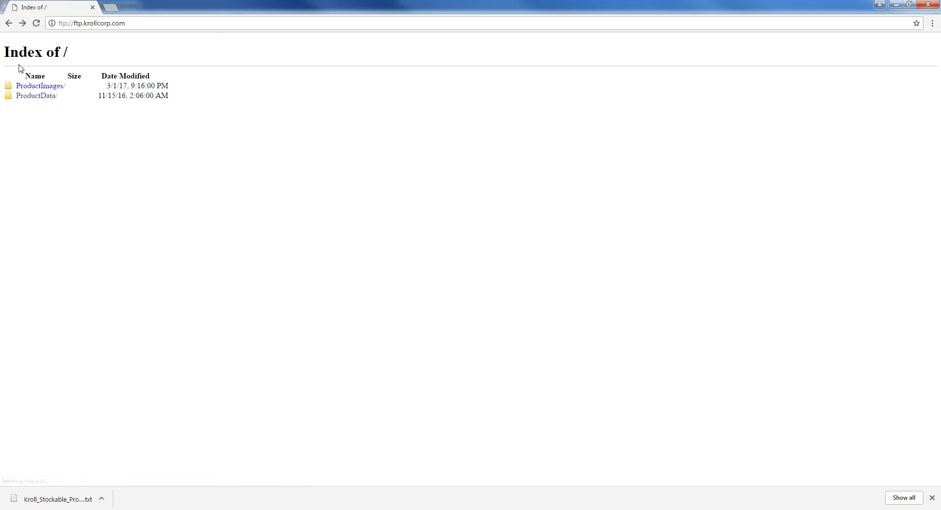
click(44, 87)
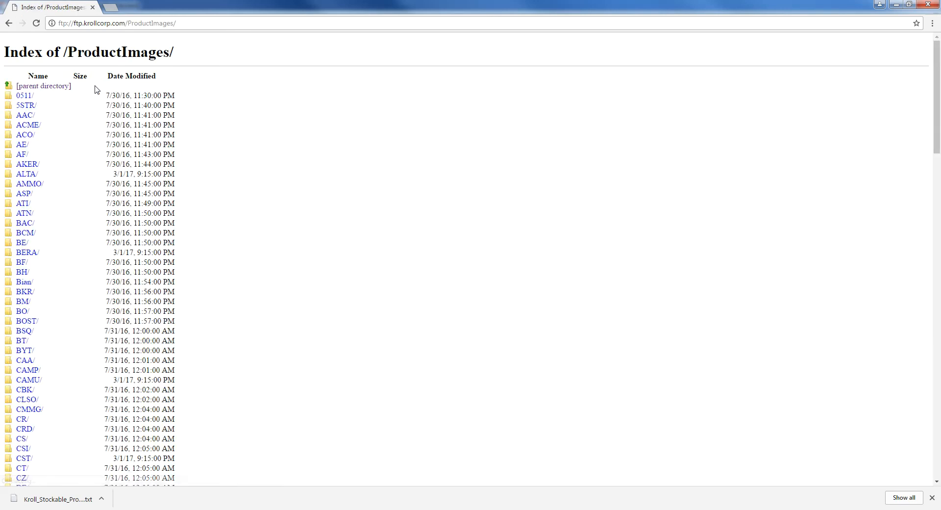
scroll(186, 145, down, 9)
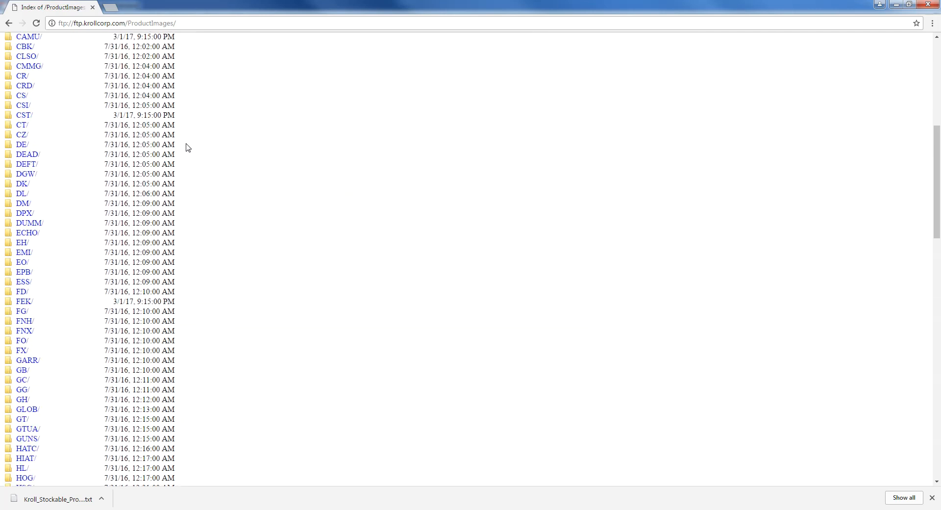
scroll(185, 143, down, 4)
scroll(185, 143, up, 13)
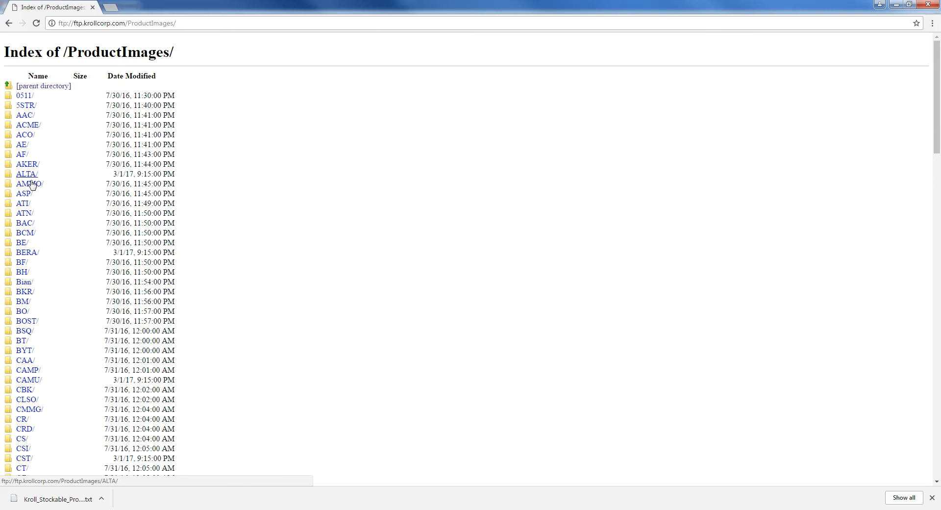
- Copy SKU AAC-64133 from cell A7161 in Excel, then open the AAC images folder in Chrome
mouse_move(165, 509)
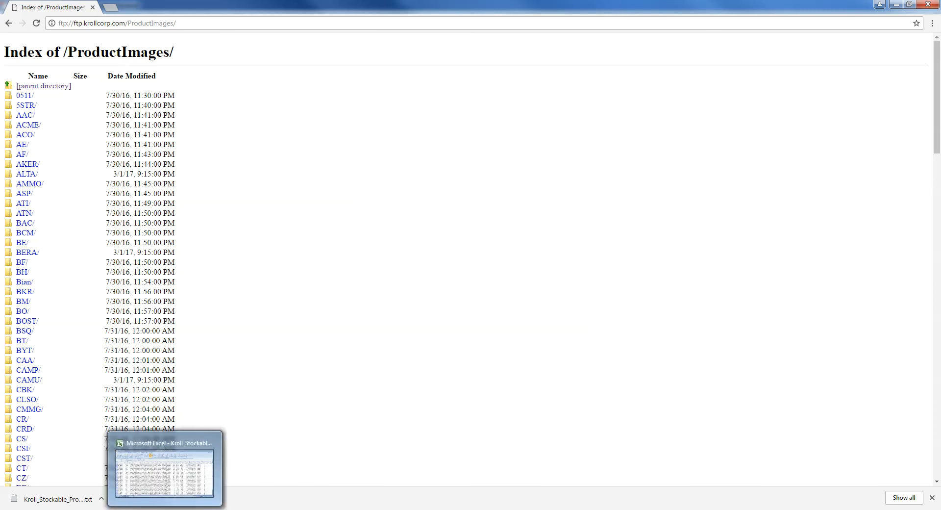
click(165, 485)
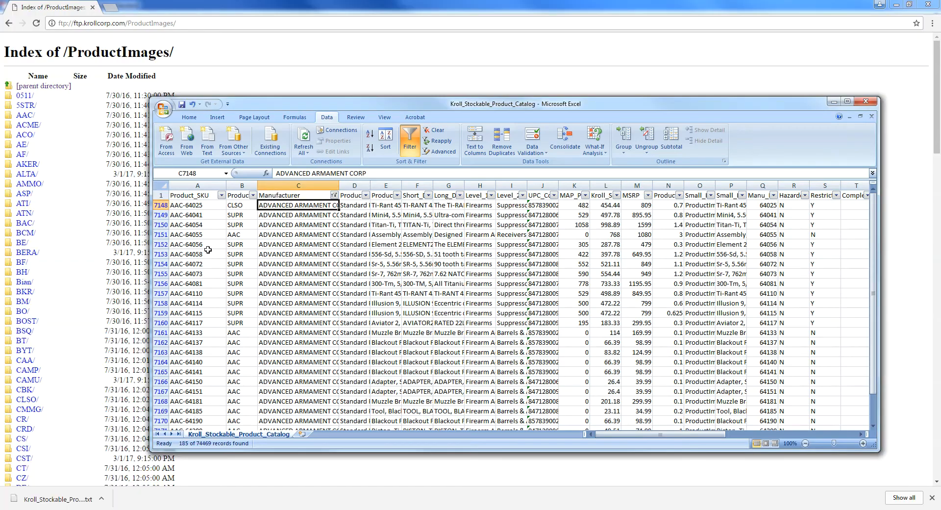
click(236, 333)
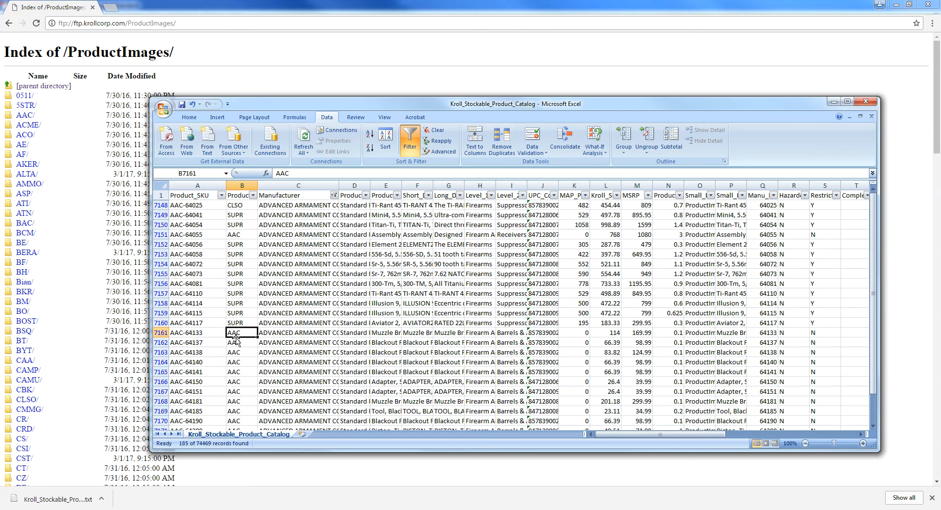
click(212, 333)
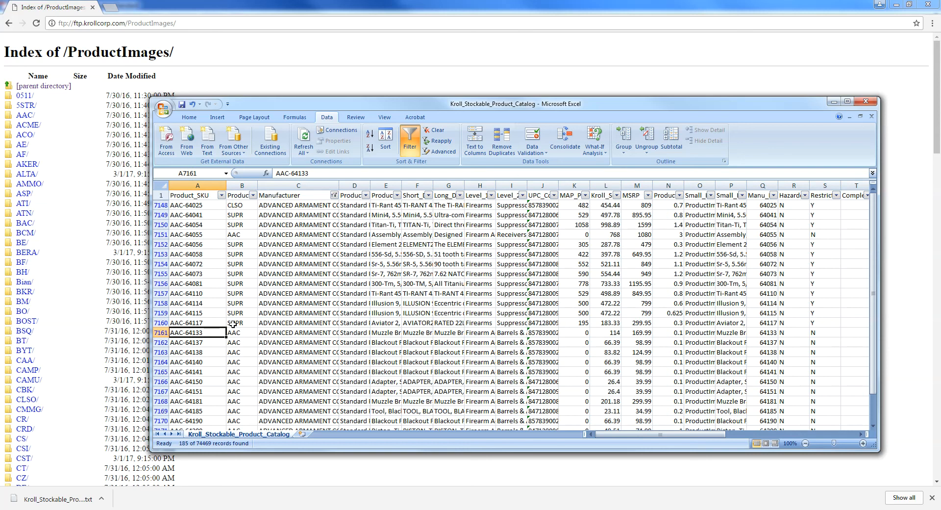
key(ctrl+c)
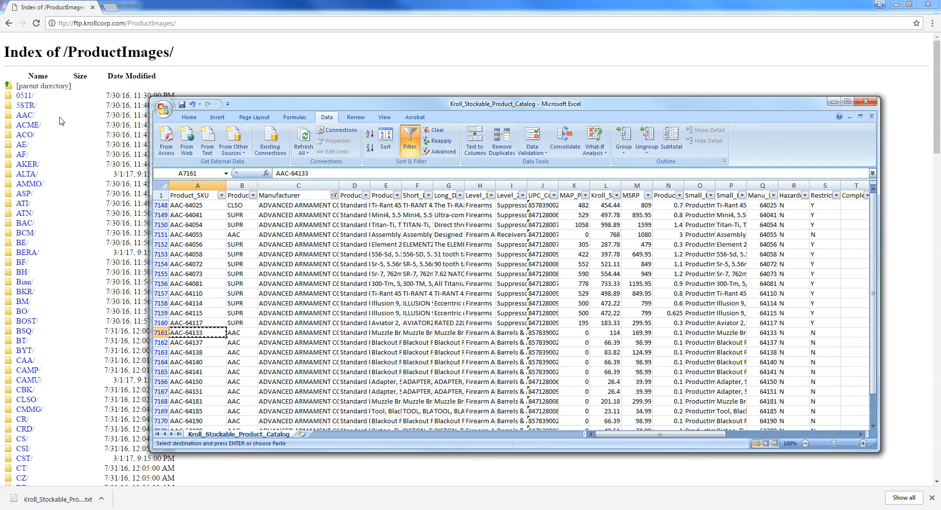
click(24, 116)
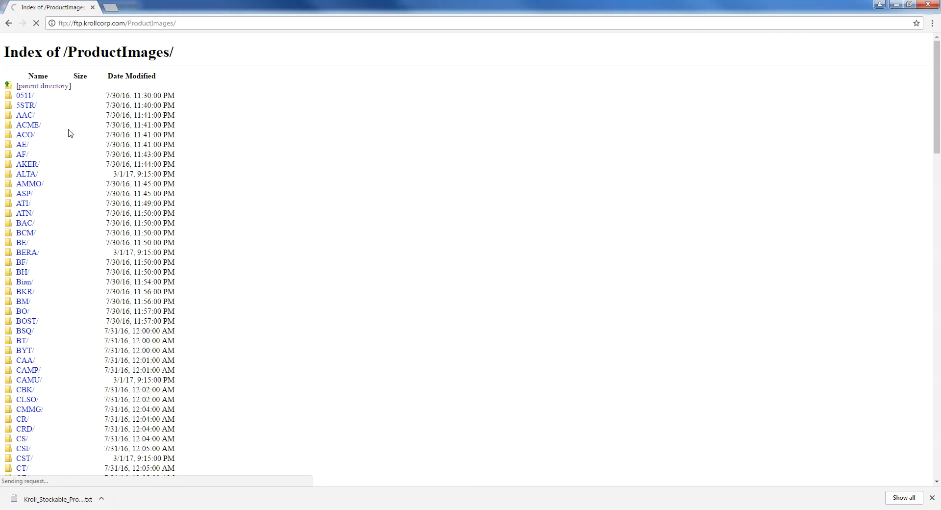
- Open the Large subfolder inside AAC and scroll through its image file listing
click(24, 98)
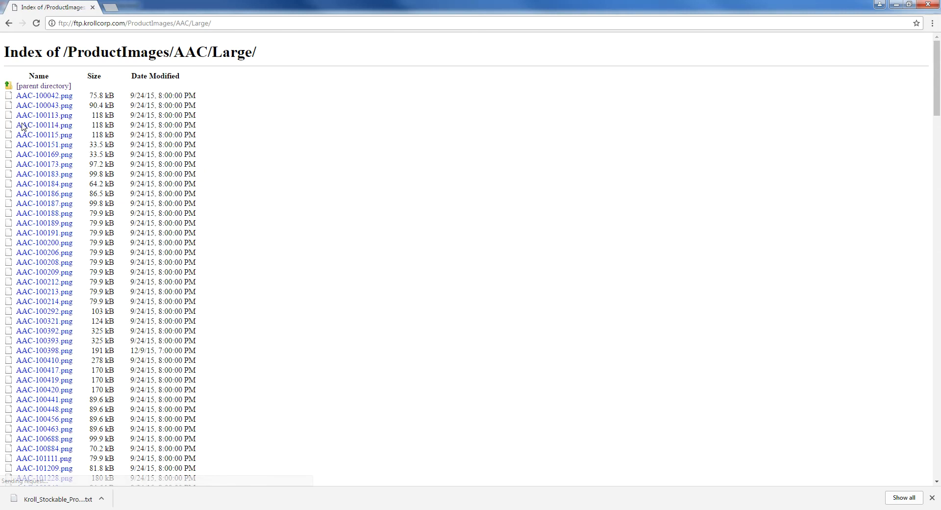
scroll(187, 176, down, 2)
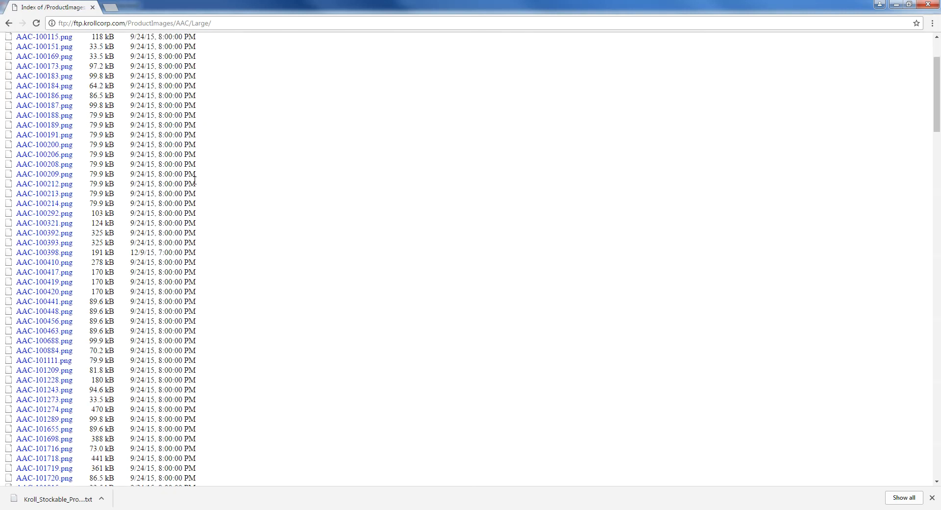
scroll(193, 181, down, 5)
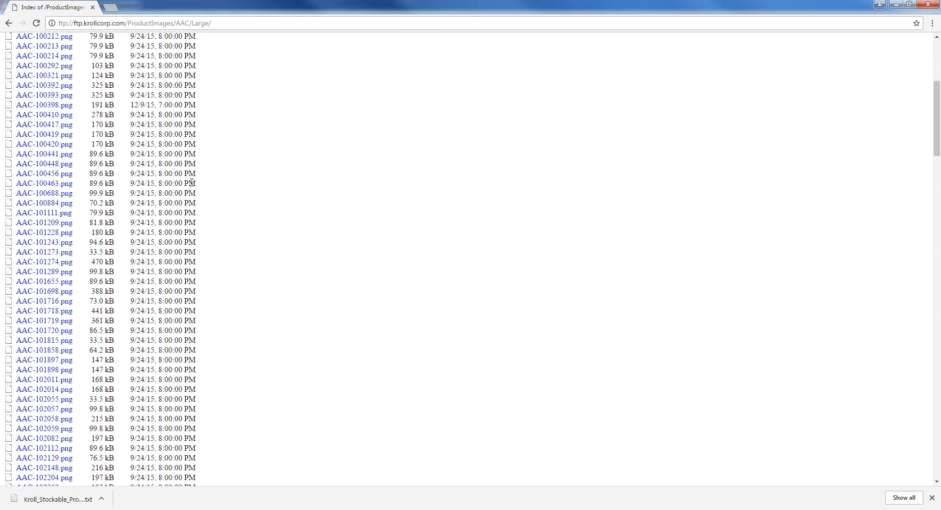
scroll(191, 183, down, 1)
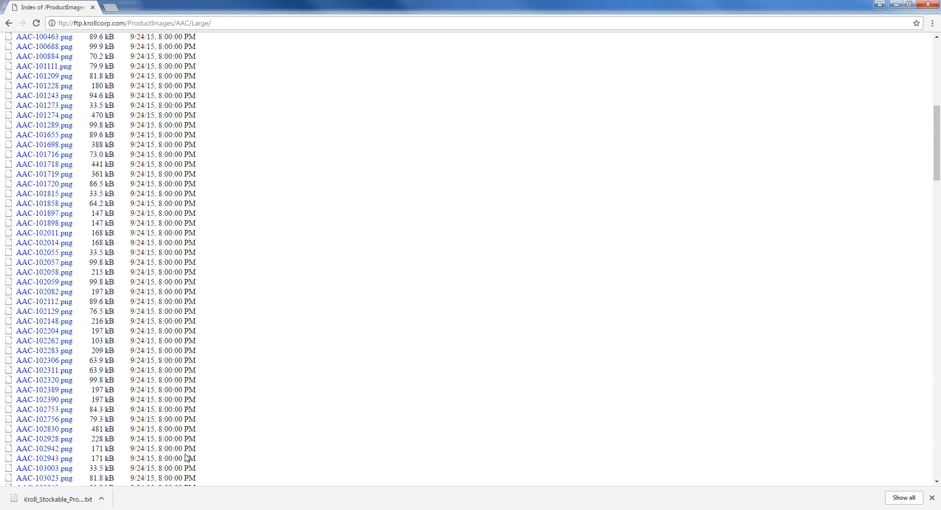
- Search the Large listing for the copied SKU AAC-64133 to find AAC-64133.png (64.2 kB)
key(alt+Tab)
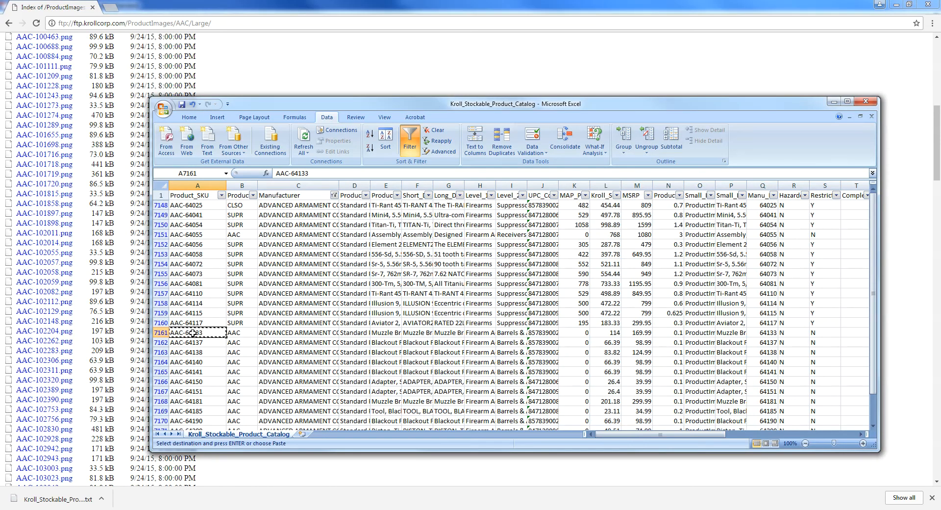
click(274, 74)
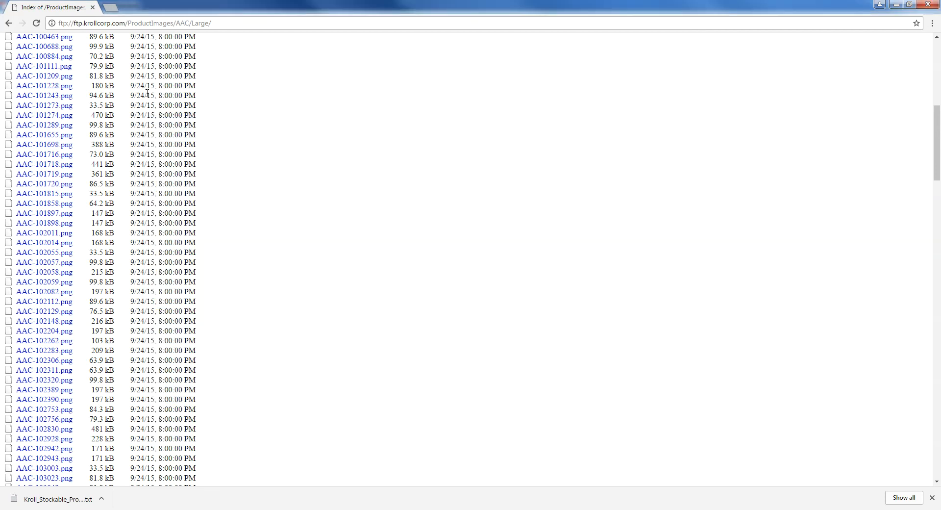
scroll(213, 175, up, 8)
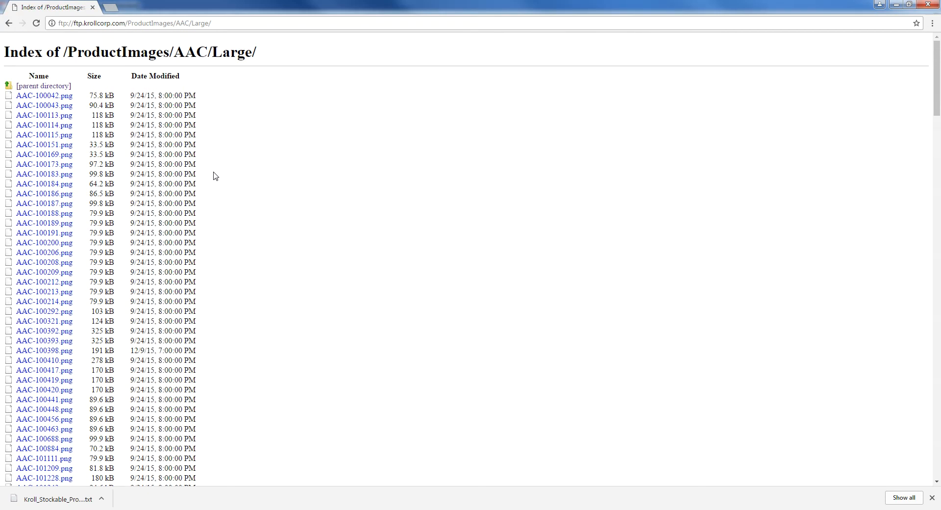
scroll(214, 174, down, 3)
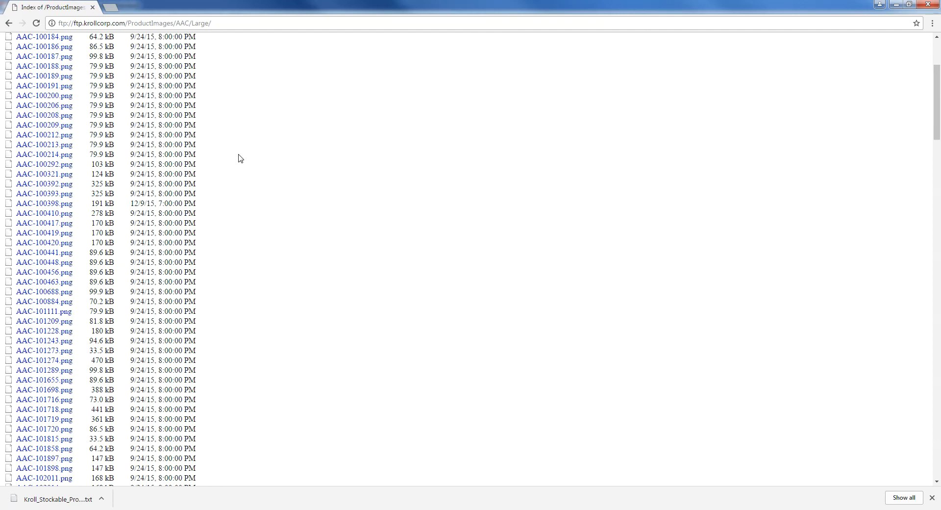
key(ctrl+f)
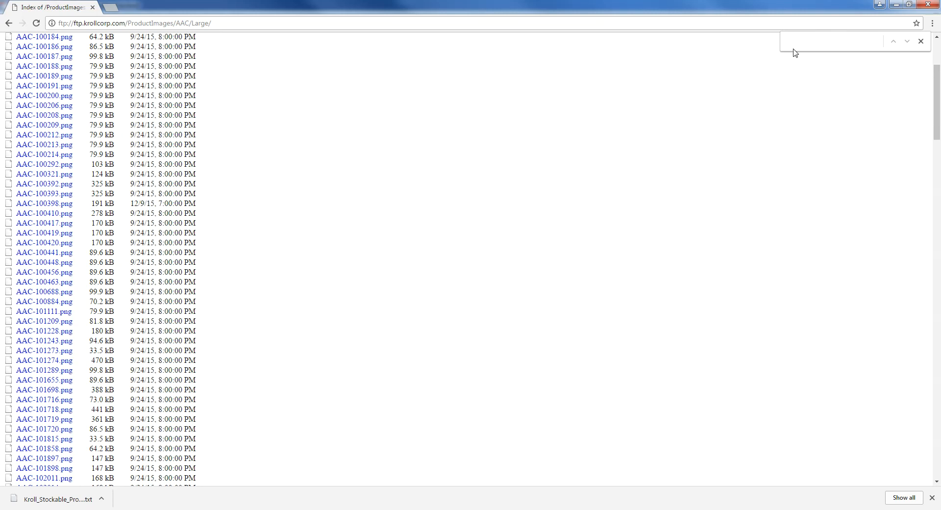
key(ctrl+v)
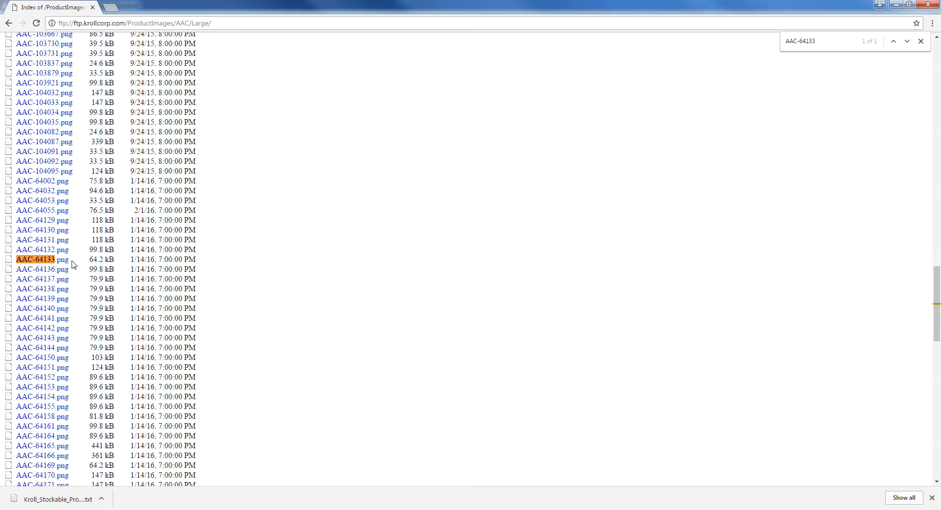
- View AAC-64133.png on its own page, dismissing the image's context menu without downloading
click(56, 262)
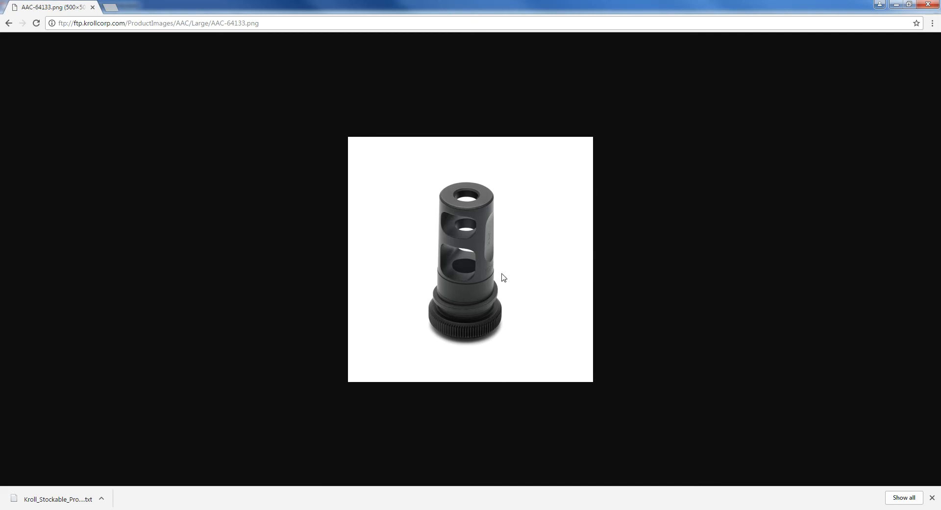
right_click(457, 238)
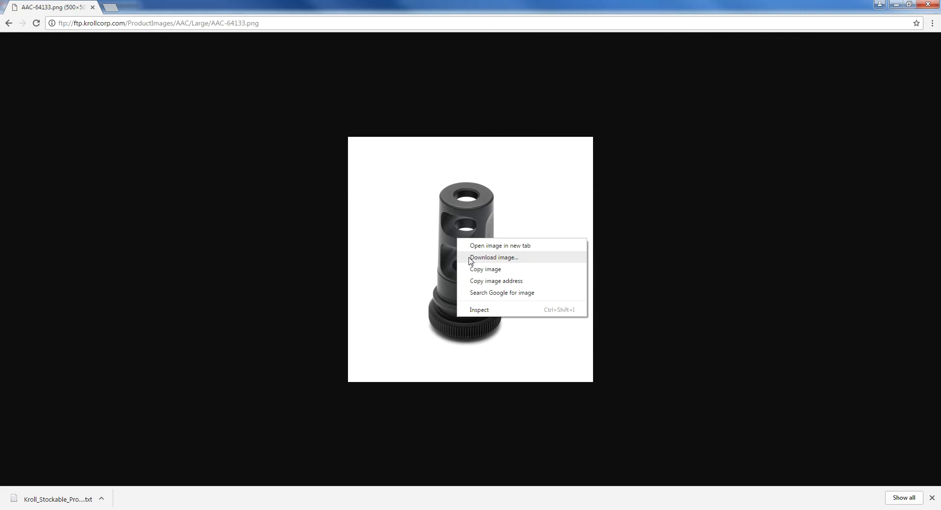
click(451, 253)
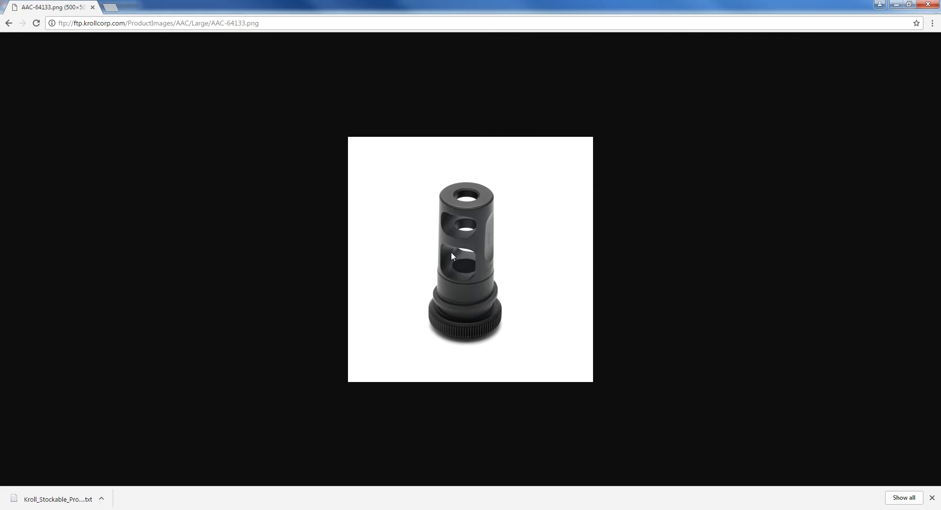